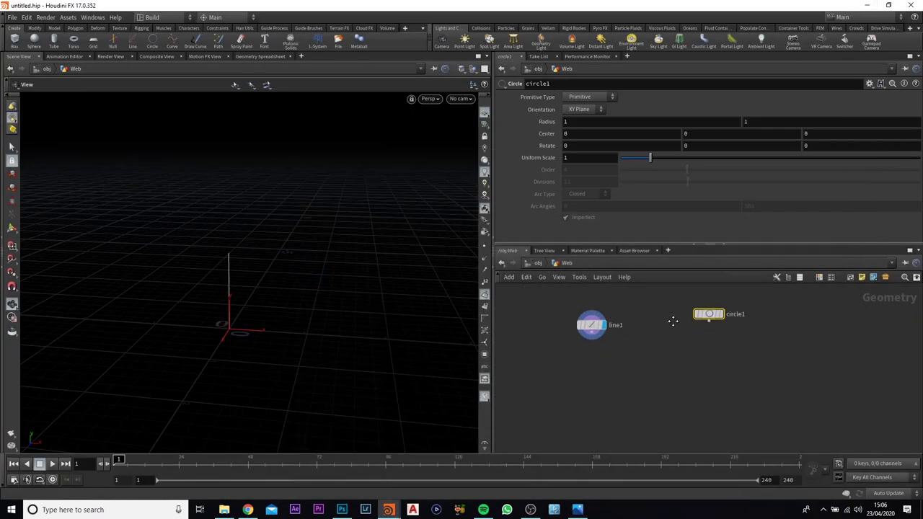
Add a Copy and Transform node fed by the line node and make it the displayed node.
left_click_drag(588, 328, 589, 323)
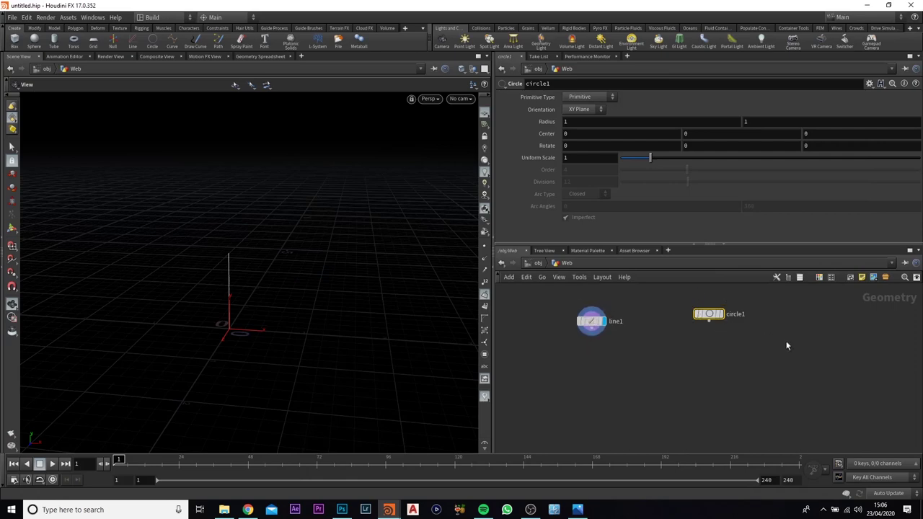
left_click(601, 320)
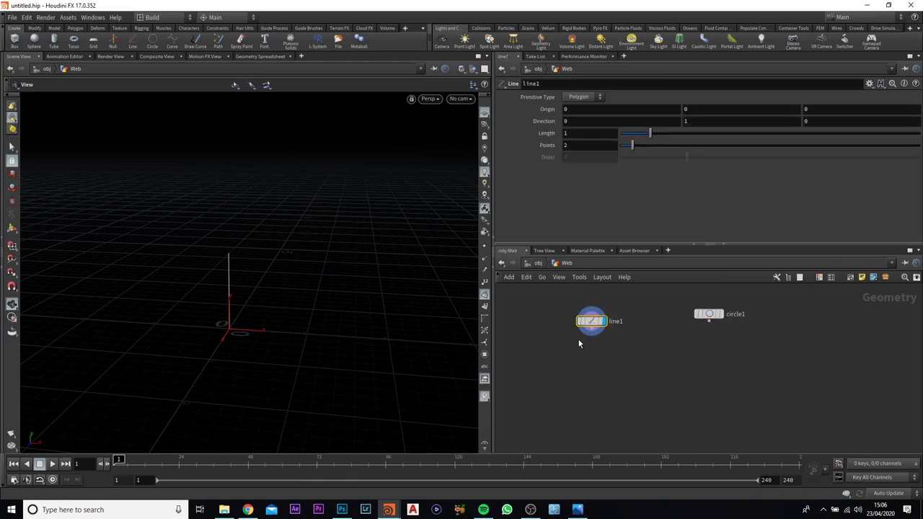
left_click(592, 332)
key("Tab")
type("cop")
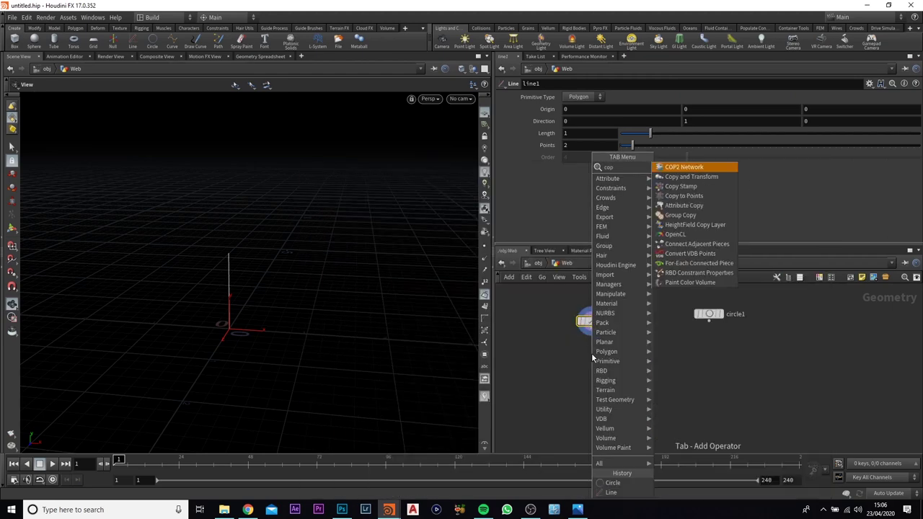
key("Down")
key("Return")
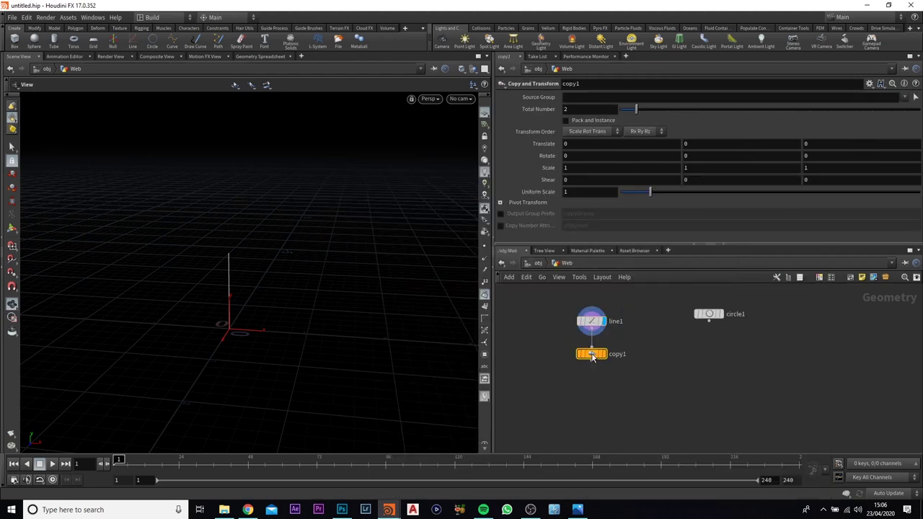
left_click(606, 354)
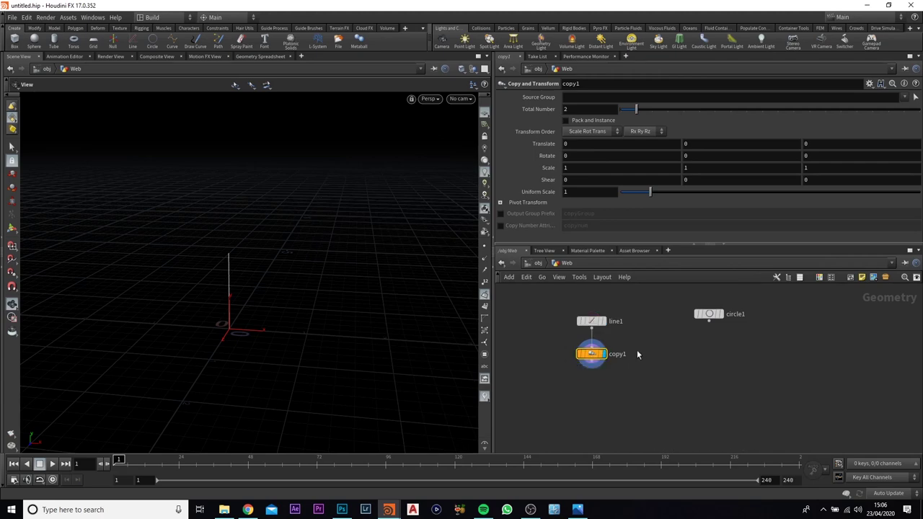
Set the line's Copy and Transform total number to 30.
key("space+g")
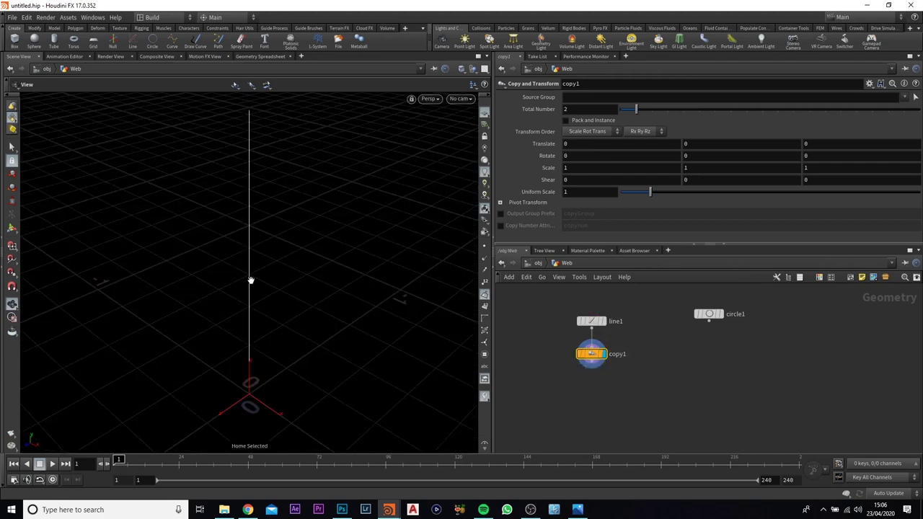
left_click_drag(251, 280, 264, 253)
left_click_drag(576, 110, 467, 100)
type("30")
key("Return")
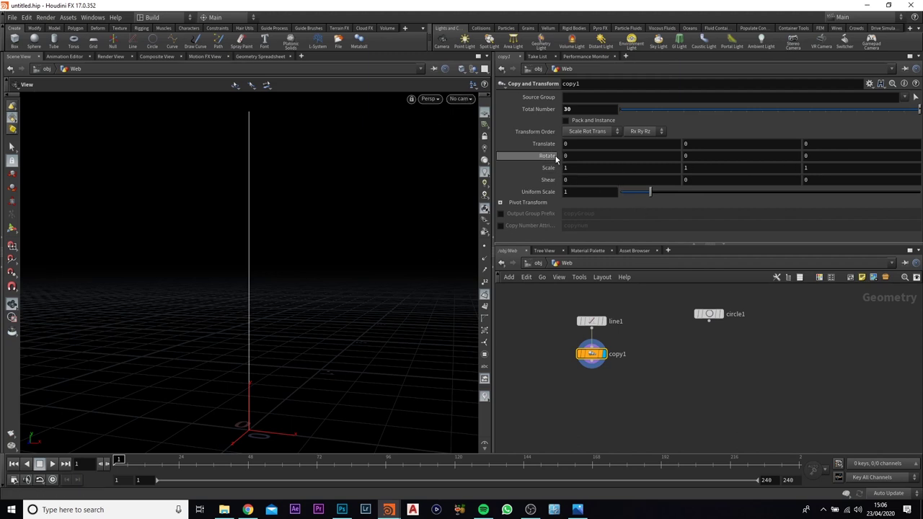
Try a Z rotation of 90 for the line copies.
left_click(826, 157)
type("90")
key("Return")
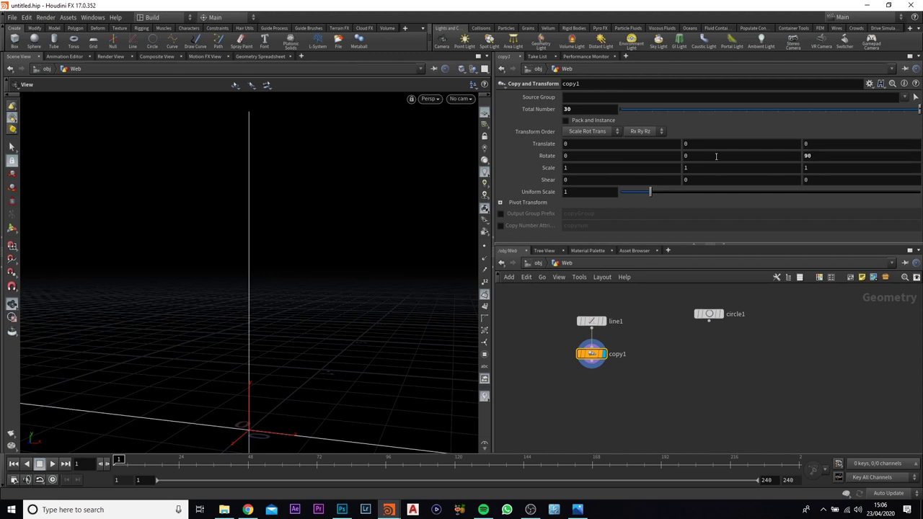
Set the Z rotation of the line copies to 12 so they fan out around the origin.
left_click(802, 155)
type("12")
key("Return")
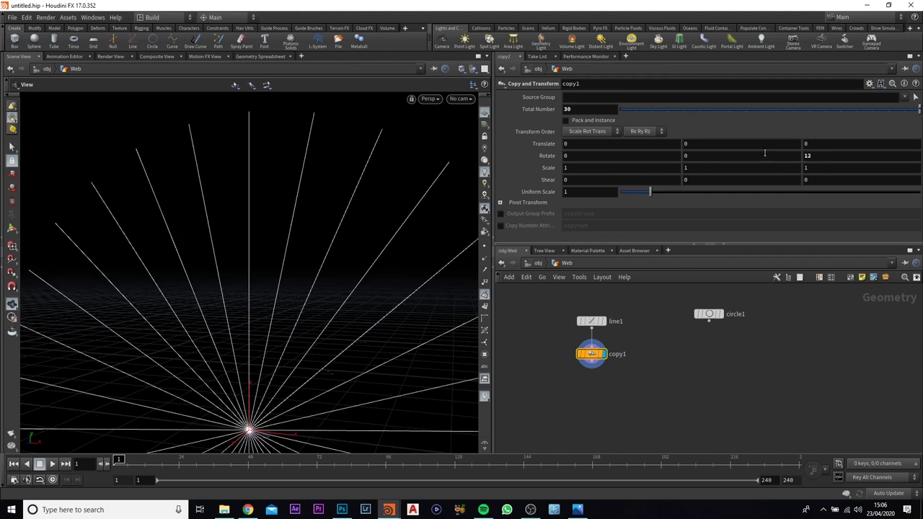
right_click_drag(255, 272, 251, 336)
middle_click_drag(251, 336, 282, 274)
left_click_drag(282, 274, 304, 328)
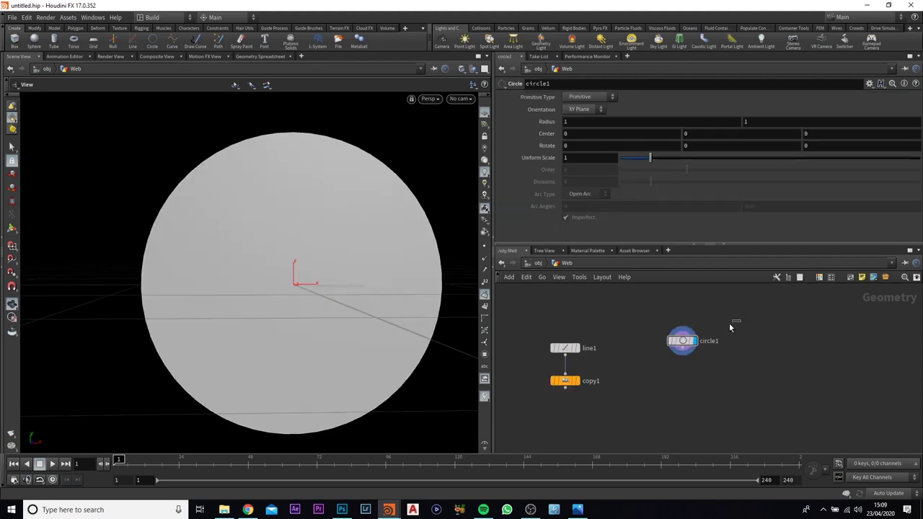
Set the circle's primitive type to Polygon and its Z rotation to 90.
left_click_drag(650, 297, 737, 359)
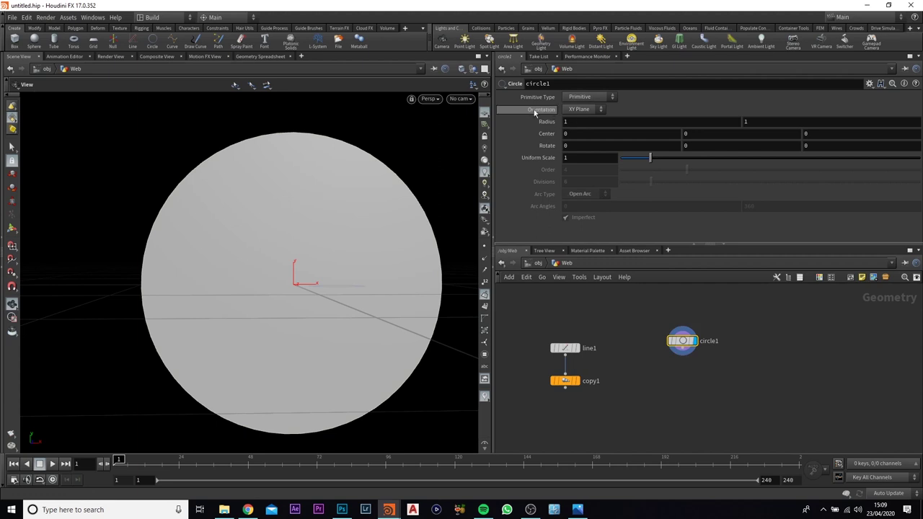
left_click(601, 96)
left_click(587, 108)
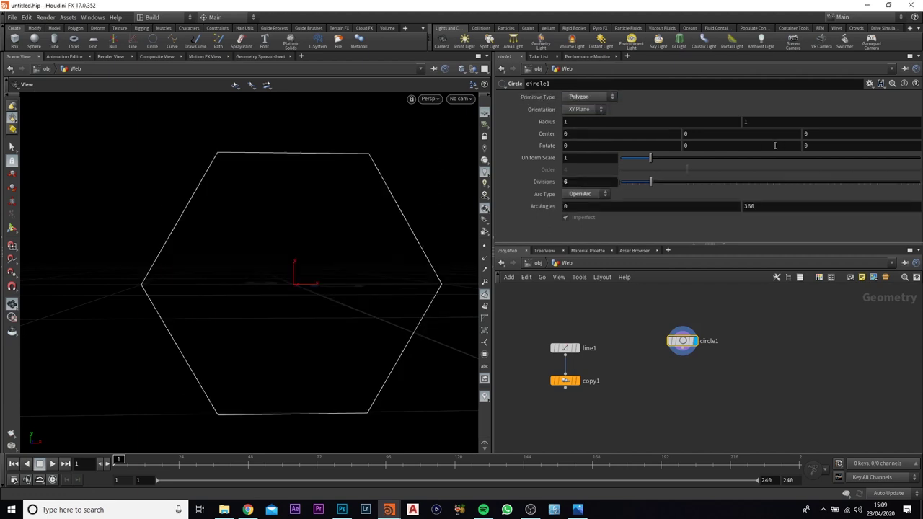
left_click_drag(784, 139, 753, 139)
key("Return")
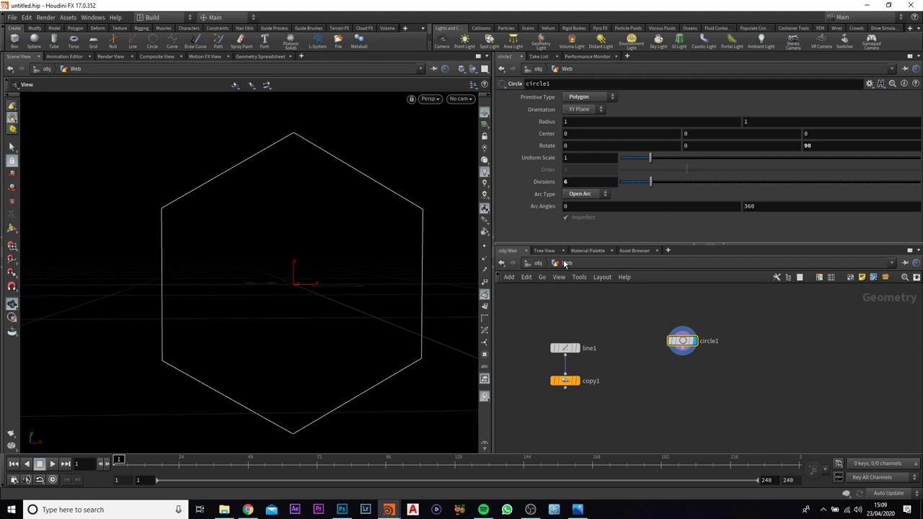
Set the circle's end arc angle to 12, matching the rotation between the line copies.
left_click_drag(634, 369, 539, 403)
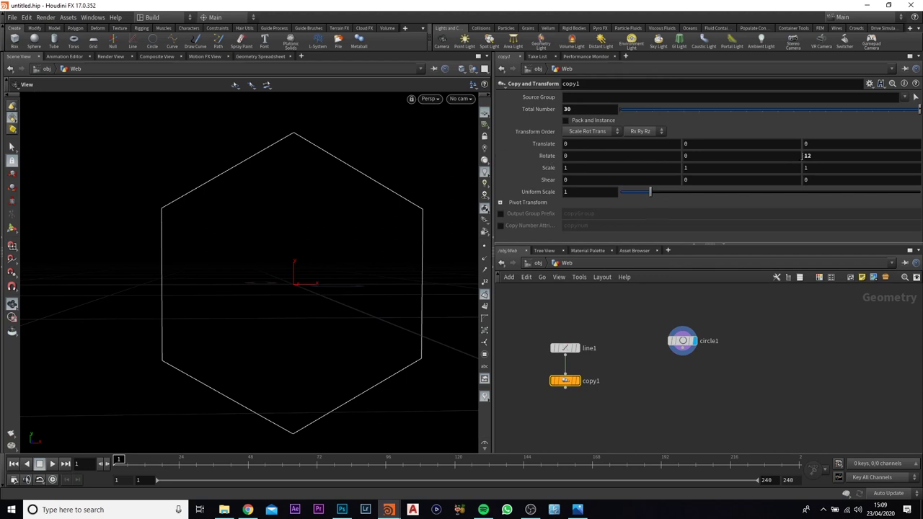
left_click_drag(732, 312, 656, 395)
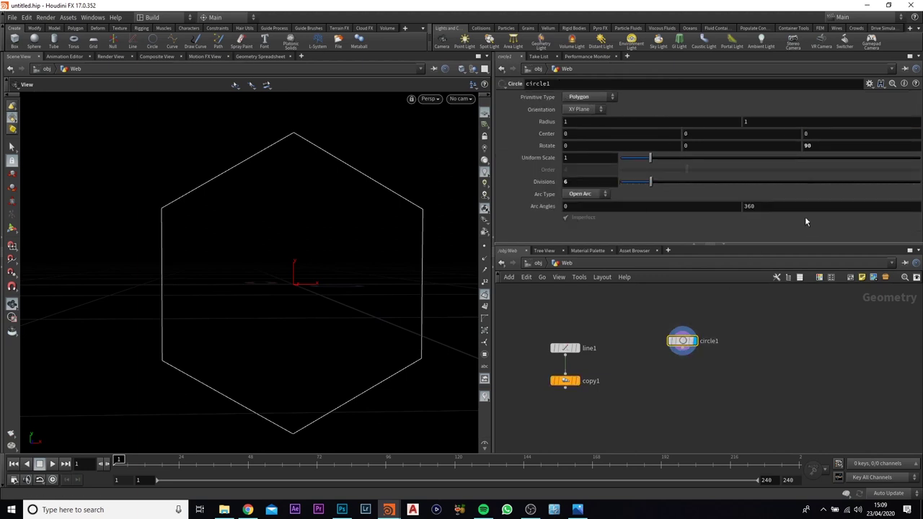
left_click(806, 206)
type("12")
key("Return")
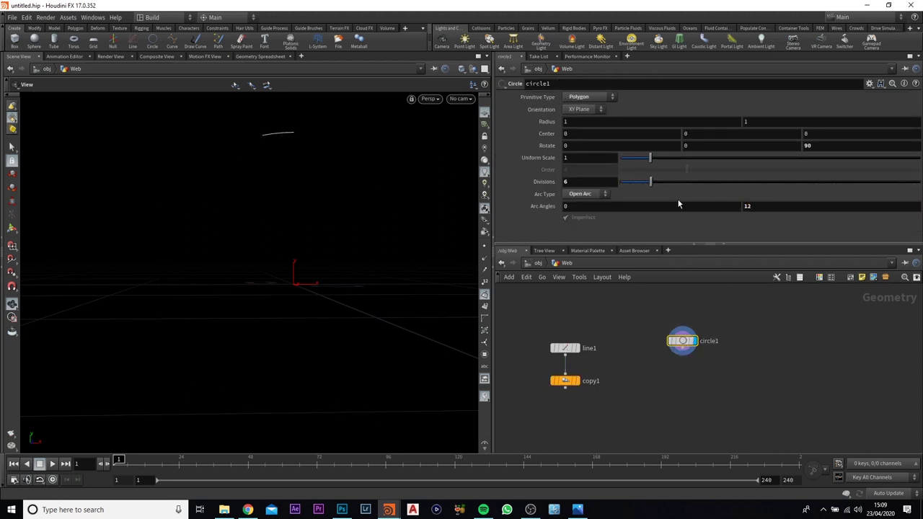
Show the copied lines as a template together with the short arc in the viewport.
left_click(12, 147)
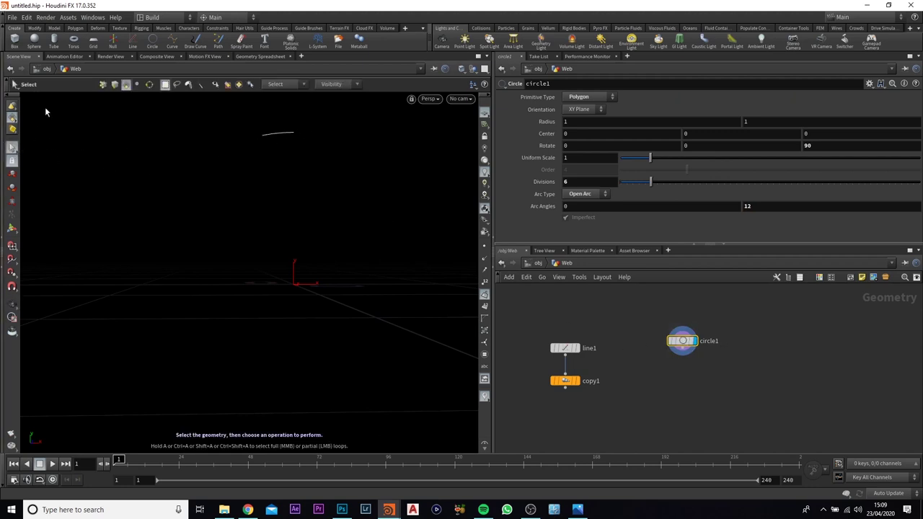
key("Escape")
key("space+g")
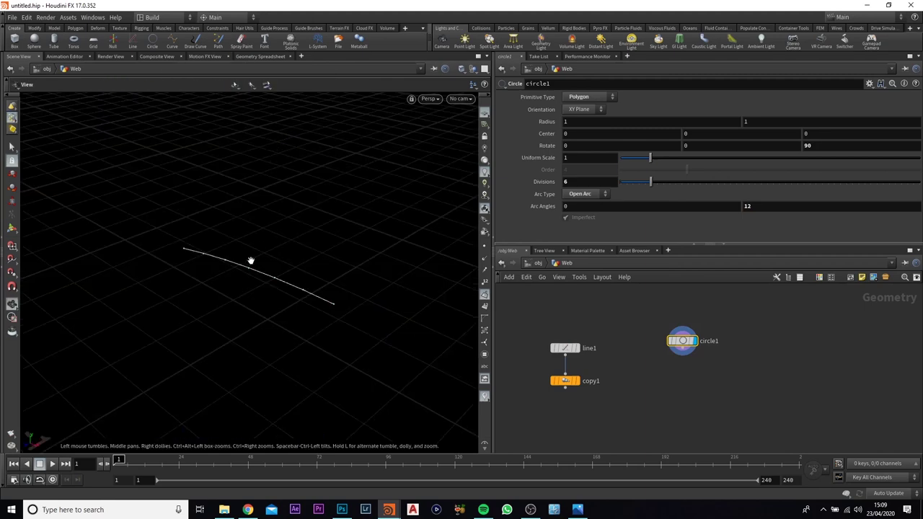
left_click_drag(251, 262, 277, 276)
scroll(276, 277, "up", 5)
middle_click_drag(288, 218, 352, 186)
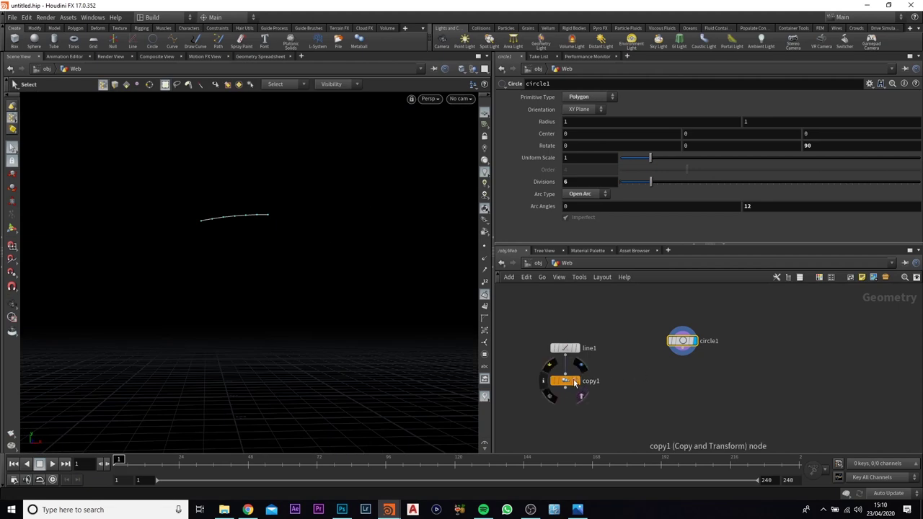
left_click(574, 383)
key("Escape")
left_click_drag(339, 287, 252, 274)
right_click_drag(239, 223, 273, 126, "alt")
Select the arc's inner points 1-5 and move them down about 0.023 in Y, leaving both endpoints in place.
key("s")
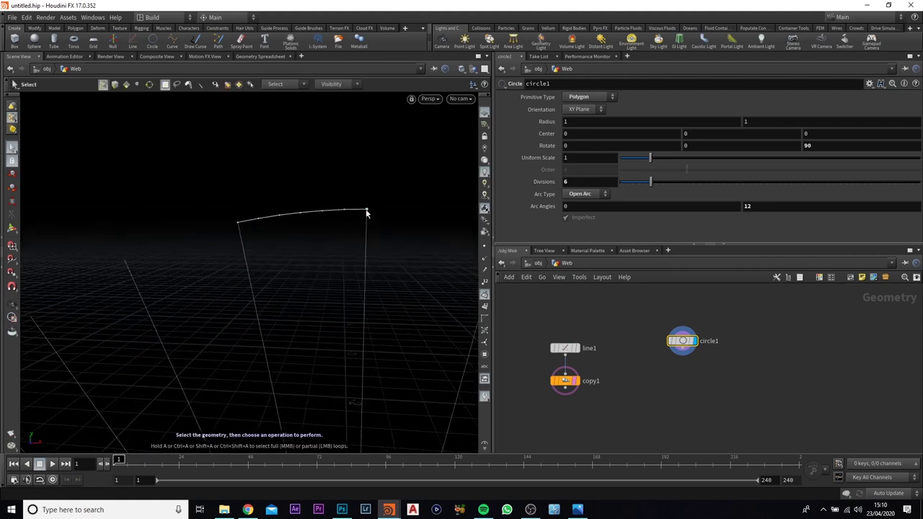
mouse_move(250, 179)
left_mouse_down()
mouse_move(333, 241)
mouse_move(349, 241)
mouse_move(305, 245)
left_mouse_up()
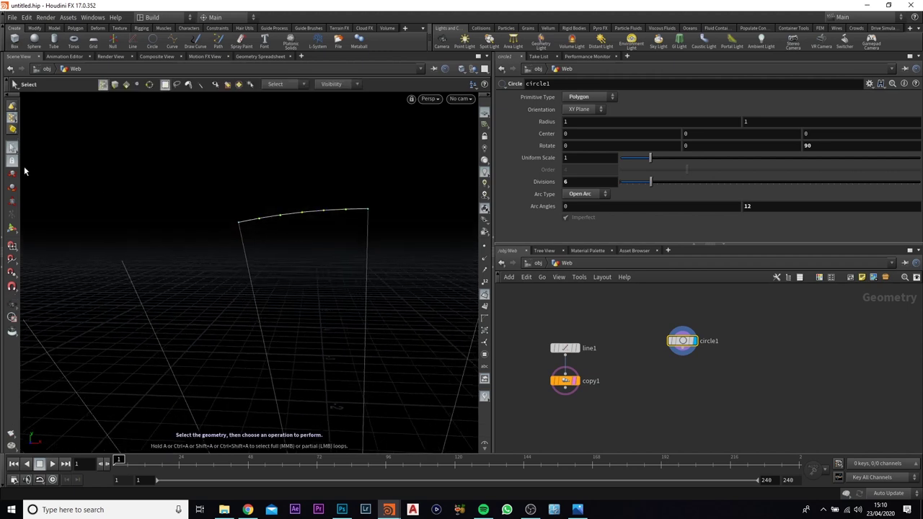
left_click(13, 175)
mouse_move(739, 379)
left_mouse_down()
mouse_move(666, 336)
mouse_move(687, 349)
mouse_move(667, 349)
left_mouse_up()
left_click_drag(303, 175, 303, 185)
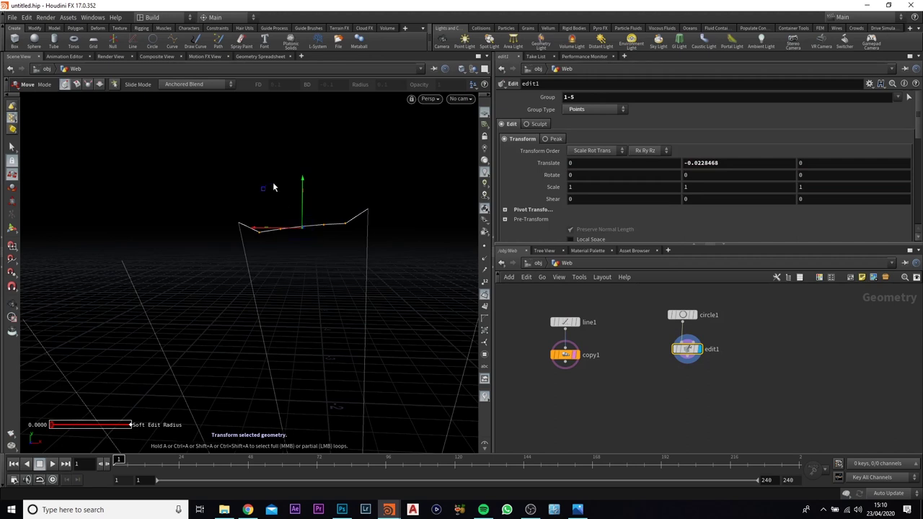
Select the arc's three middle points and move them further down to deepen the sag.
left_click(12, 146)
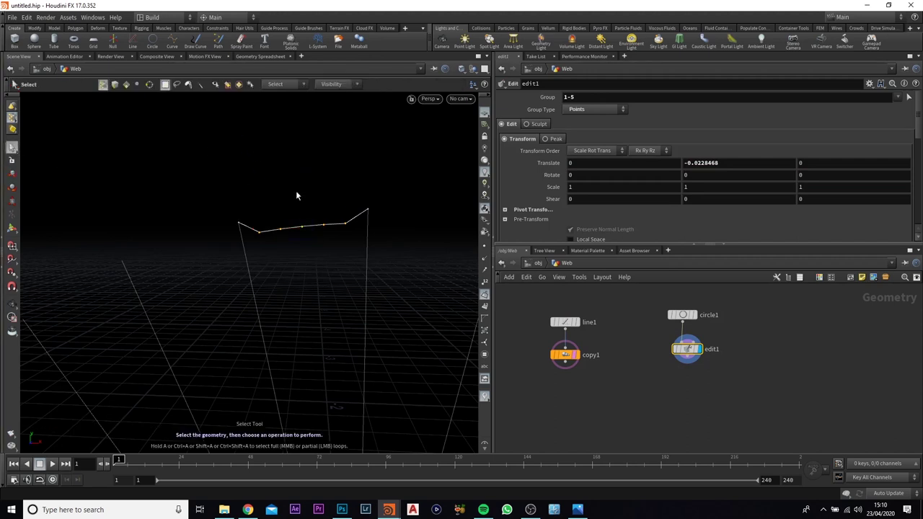
left_click_drag(274, 186, 326, 238)
left_click(11, 174)
left_click_drag(305, 181, 303, 192)
Lower the arc's centre point about 0.007 in Y and undo the surplus edits.
left_click(332, 183)
left_click_drag(297, 229, 307, 246)
mouse_move(302, 205)
left_mouse_down()
mouse_move(318, 192)
mouse_move(380, 203)
mouse_move(290, 206)
mouse_move(370, 178)
mouse_move(282, 156)
mouse_move(291, 191)
mouse_move(308, 194)
left_mouse_up()
left_click(234, 194)
key("ctrl+z")
key("ctrl+z")
key("Escape")
mouse_move(351, 158)
left_mouse_down()
mouse_move(319, 175)
mouse_move(339, 165)
left_mouse_up()
key("Return")
Add a Copy and Transform node fed by the edit node and make it the displayed node.
left_click(689, 363)
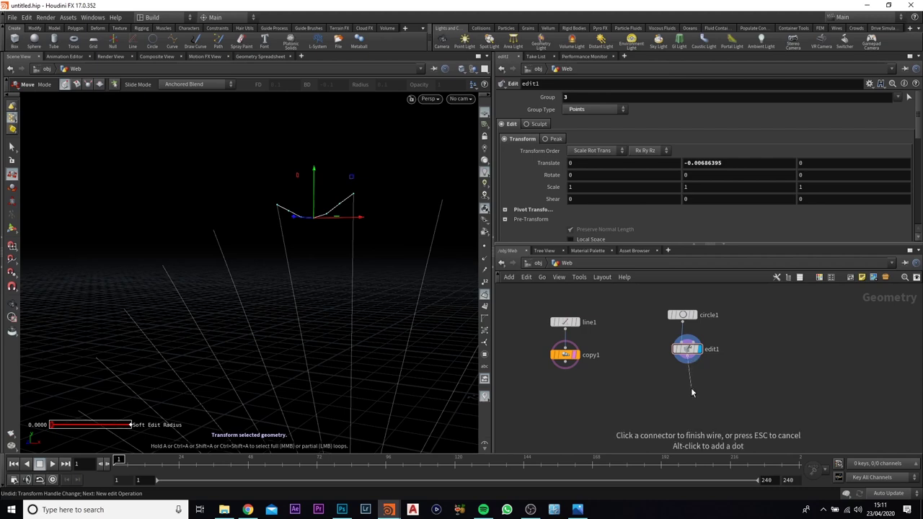
key("Tab")
type("copy")
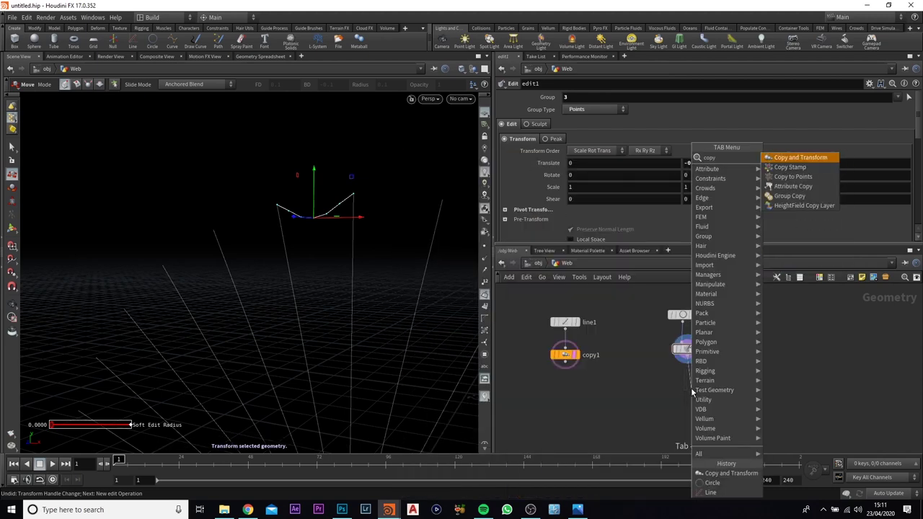
key("Return")
left_click(690, 389)
left_click_drag(691, 391, 688, 390)
left_click(702, 396)
left_click_drag(765, 377, 661, 416)
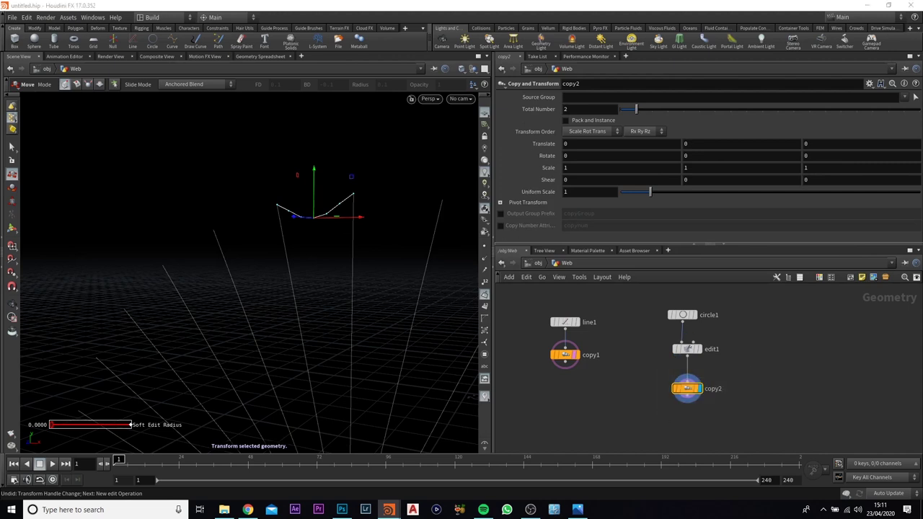
Set the sagging arc's Copy and Transform to a total number of 30 and a Z rotation of 12.
left_click(568, 109)
type("30")
key("Return")
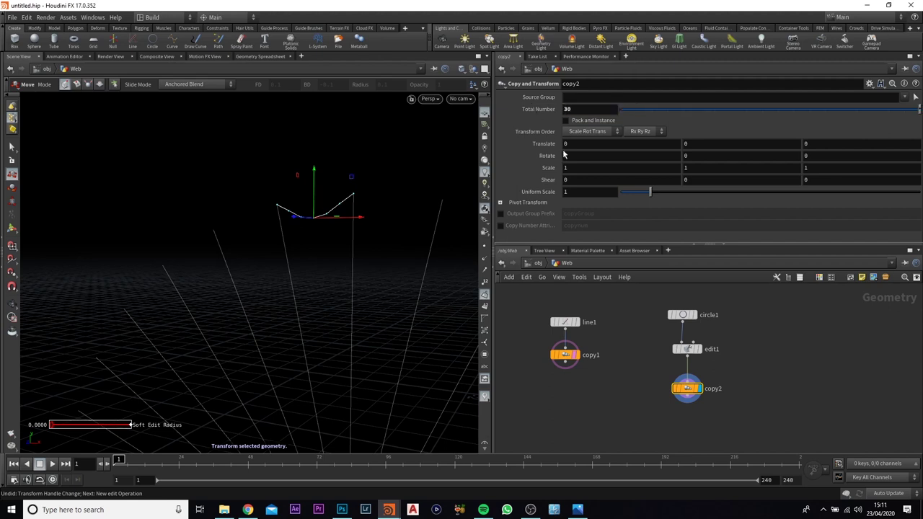
left_click(564, 354)
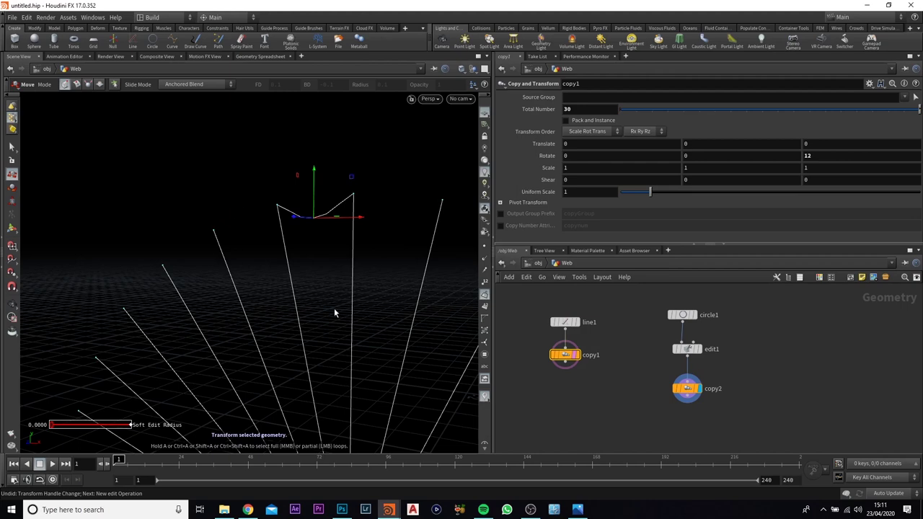
left_click_drag(766, 371, 649, 413)
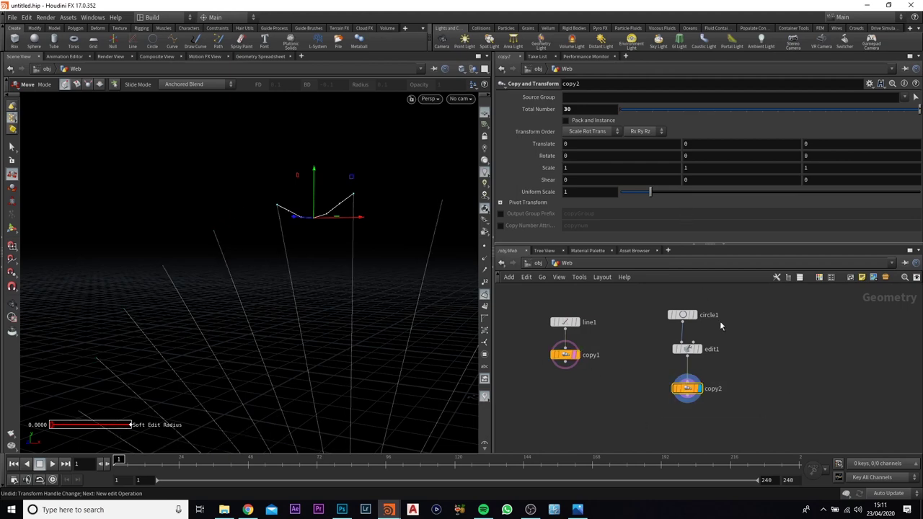
left_click(565, 354)
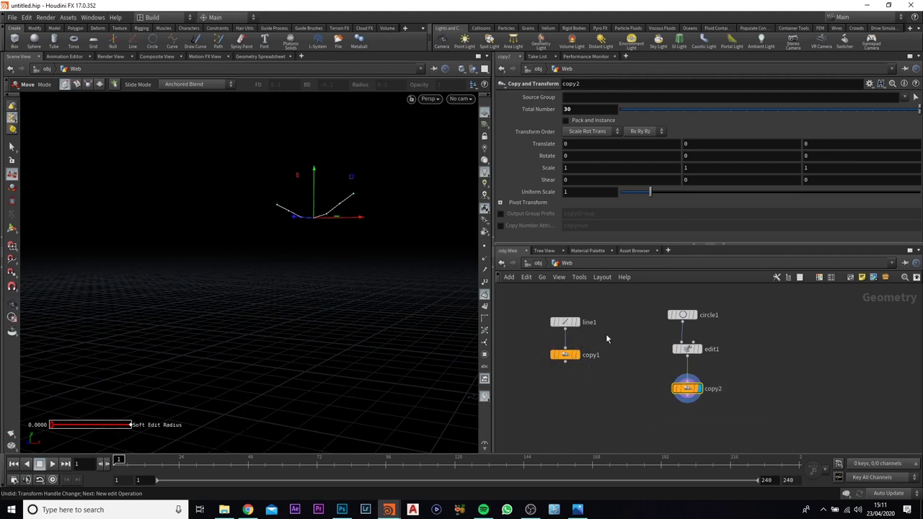
left_click_drag(761, 379, 659, 424)
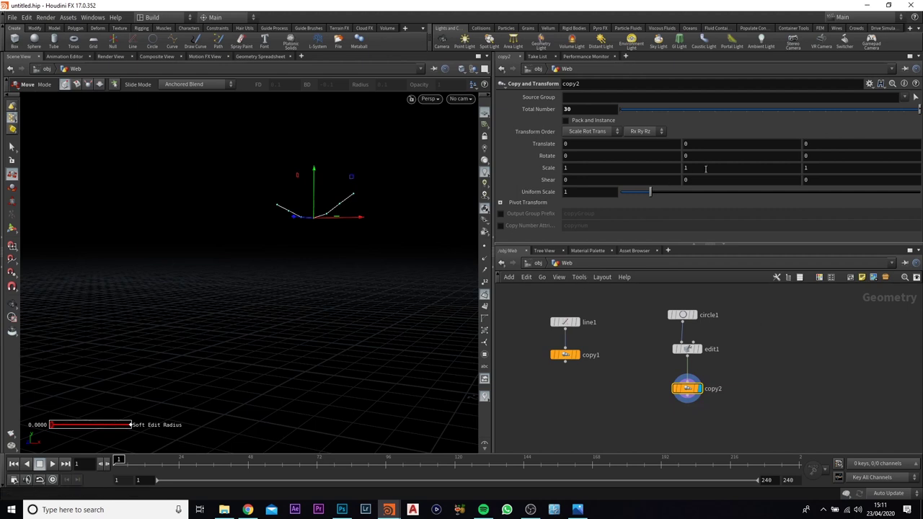
left_click_drag(773, 155, 699, 153)
key("Return")
Show the copied lines as a template again inside the scalloped ring of arcs.
key("Escape")
left_click_drag(319, 206, 259, 238)
left_click(574, 352)
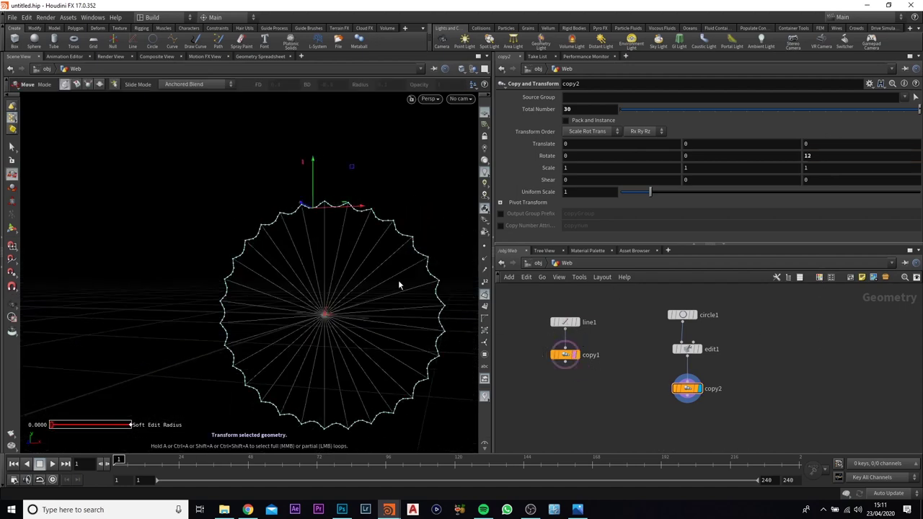
left_click_drag(397, 284, 325, 235)
key("t")
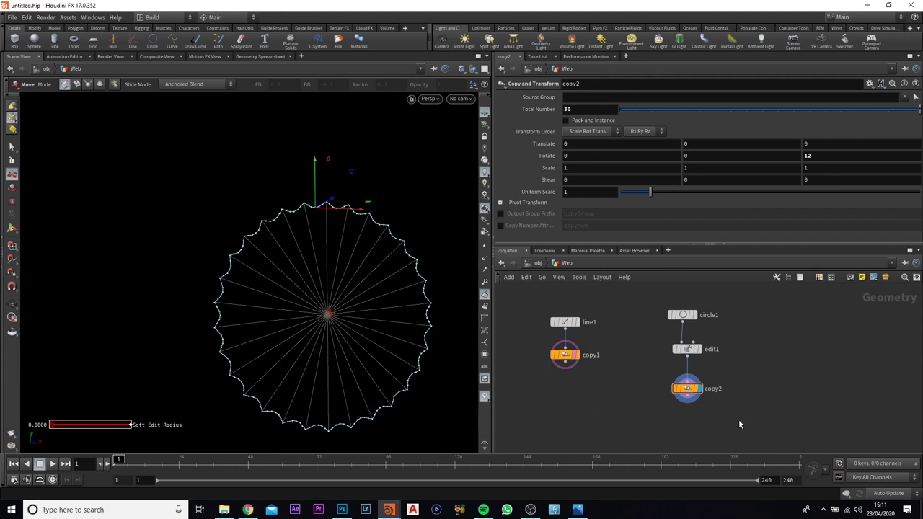
Add another Copy and Transform node after the one that builds the scalloped ring, and make it the displayed node.
middle_click_drag(739, 424, 734, 405)
left_click_drag(687, 374, 686, 361)
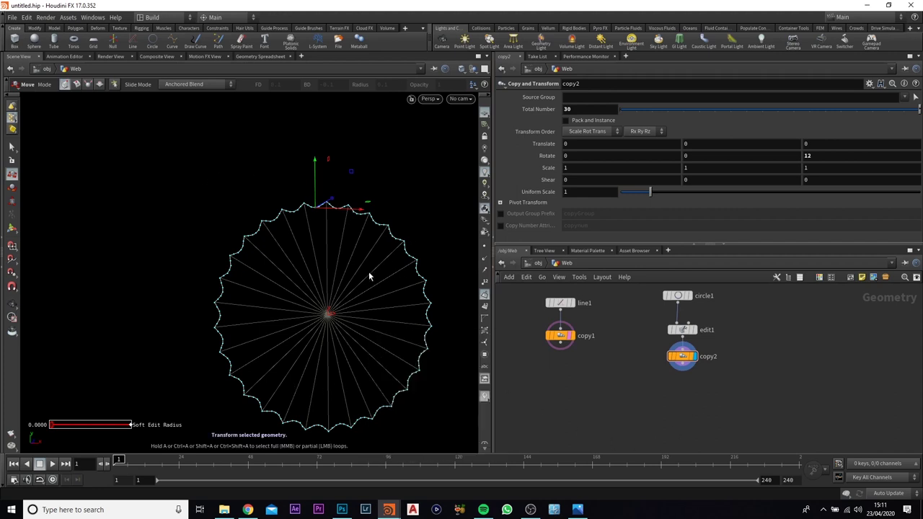
left_click(681, 370)
key("Tab")
type("copy")
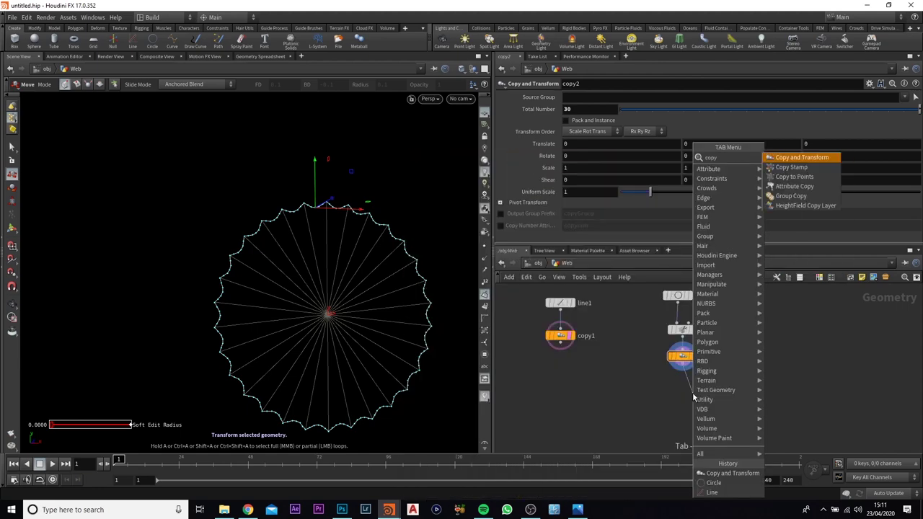
key("Return")
left_click_drag(693, 395, 684, 397)
left_click(696, 393)
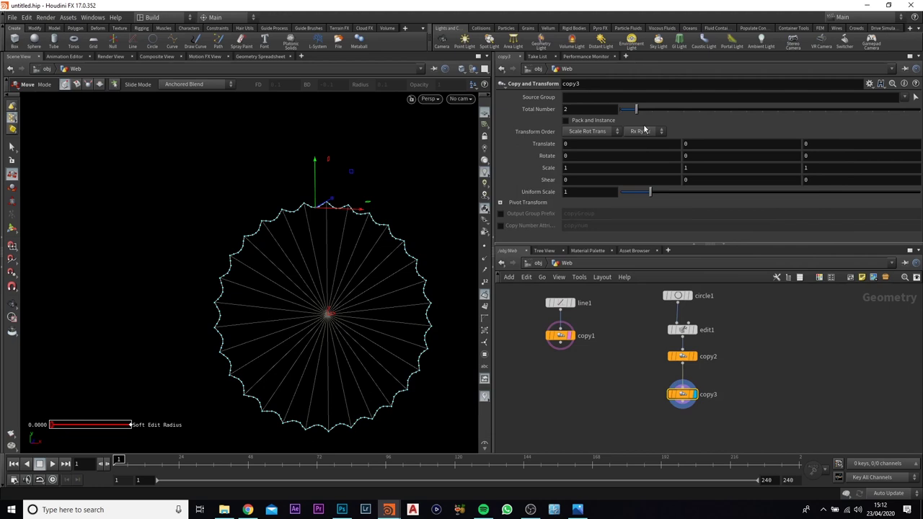
Set the new Copy and Transform to a total number of 6 and a uniform scale of 0.7 for concentric rings.
left_click_drag(672, 111, 702, 110)
middle_click(715, 153)
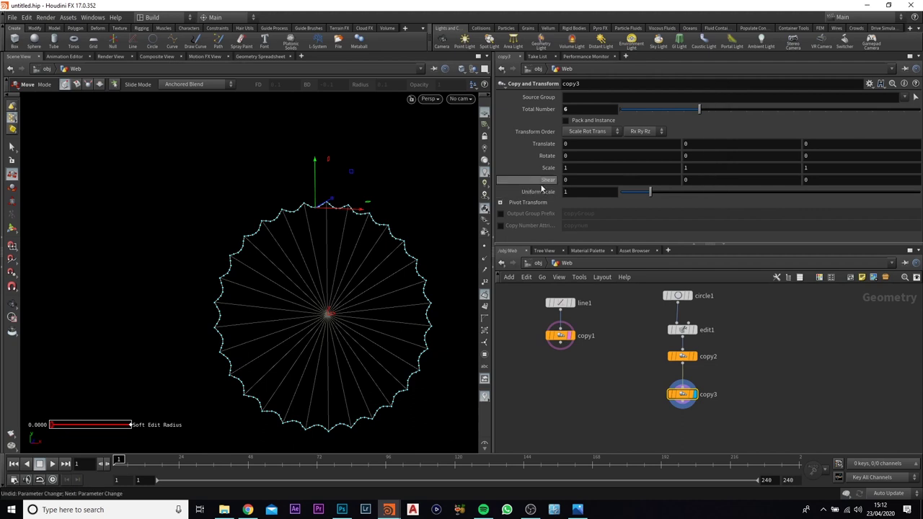
left_click_drag(623, 193, 642, 195)
left_click(599, 193)
key("BackSpace")
key("Return")
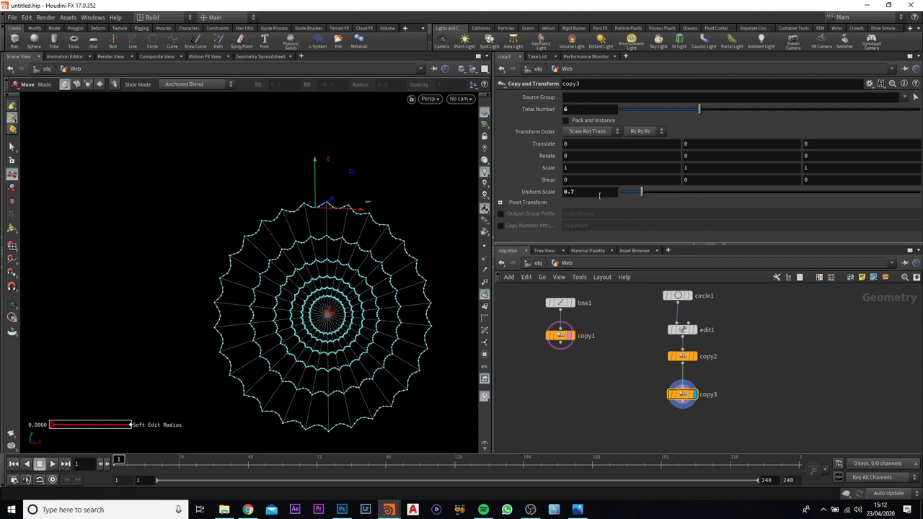
left_click_drag(368, 198, 329, 205, "alt")
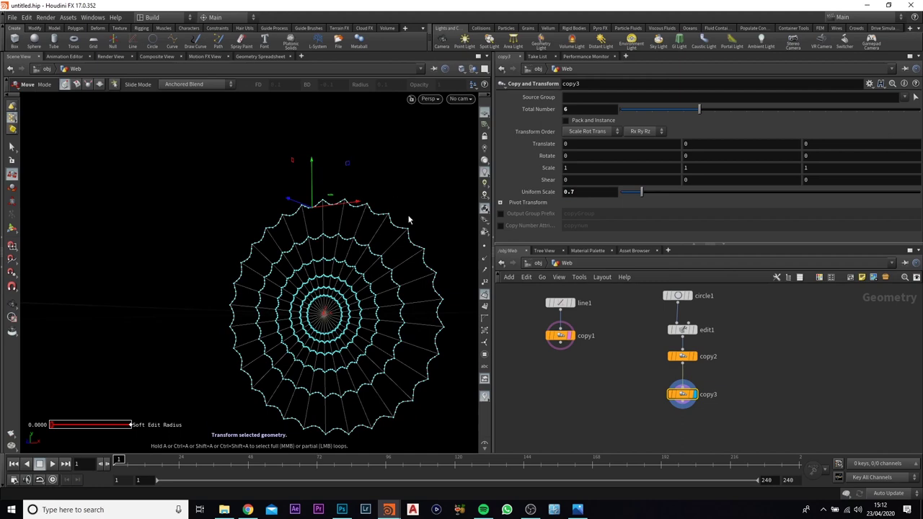
Check the reference picture, and set the length of the radial line node to 1.06.
left_click(578, 510)
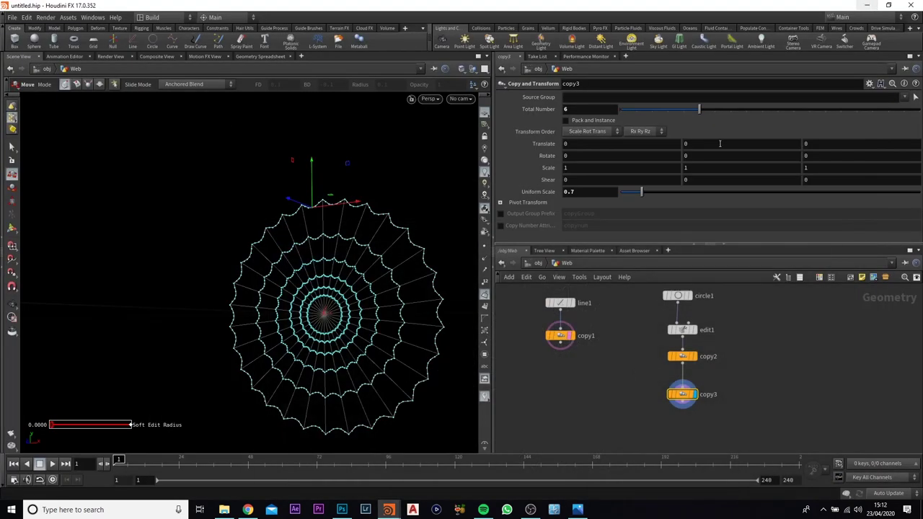
left_click(868, 7)
left_click(556, 305)
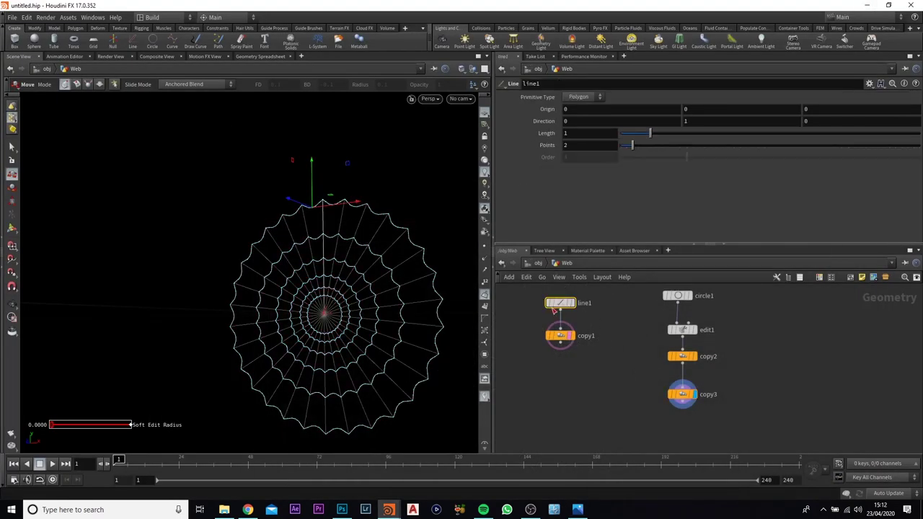
left_click_drag(651, 136, 655, 137)
left_click(593, 133)
key("Return")
left_click(602, 383)
Discard the stray edit node and switch the viewport to the Select tool in primitive mode.
left_click_drag(327, 248, 384, 265)
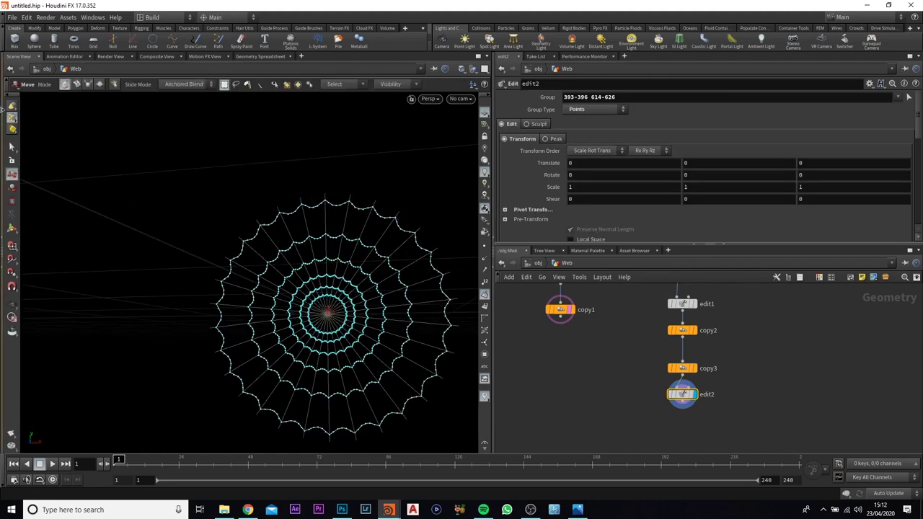
left_click(12, 147)
left_click(127, 85)
key("Escape")
left_click_drag(266, 166, 440, 277)
key("s")
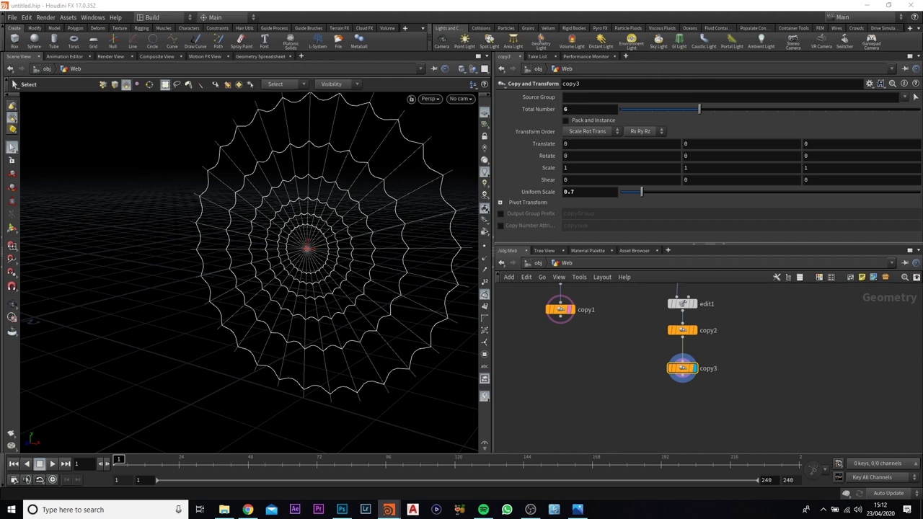
Add a Merge node combining the copied radial lines and the concentric rings, and make it the displayed node.
middle_click_drag(618, 367, 618, 375)
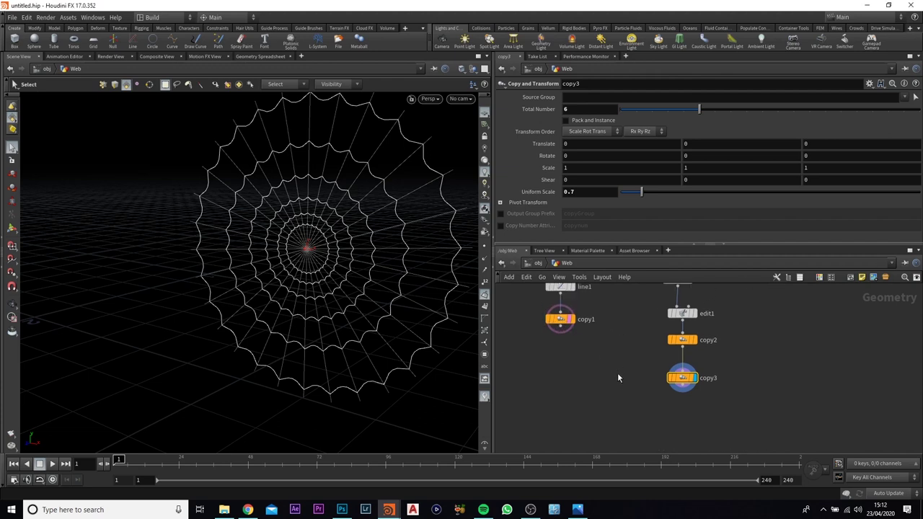
key("Tab")
type("merge")
key("Return")
left_click(611, 424)
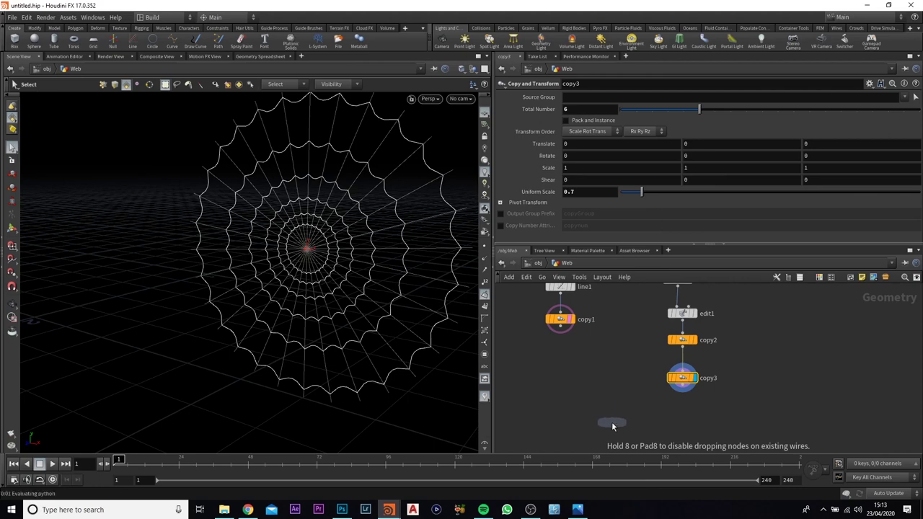
mouse_move(574, 321)
left_mouse_down()
mouse_move(600, 401)
mouse_move(618, 405)
left_mouse_up()
mouse_move(693, 381)
left_mouse_down()
mouse_move(601, 408)
mouse_move(628, 413)
mouse_move(629, 423)
left_mouse_up()
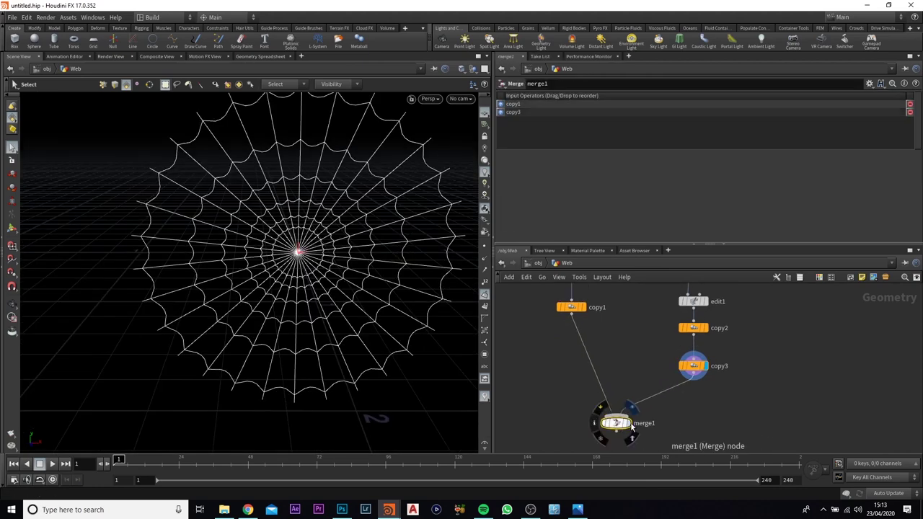
left_click(627, 423)
Examine the merged web from different angles.
key("Escape")
left_click_drag(250, 264, 280, 245)
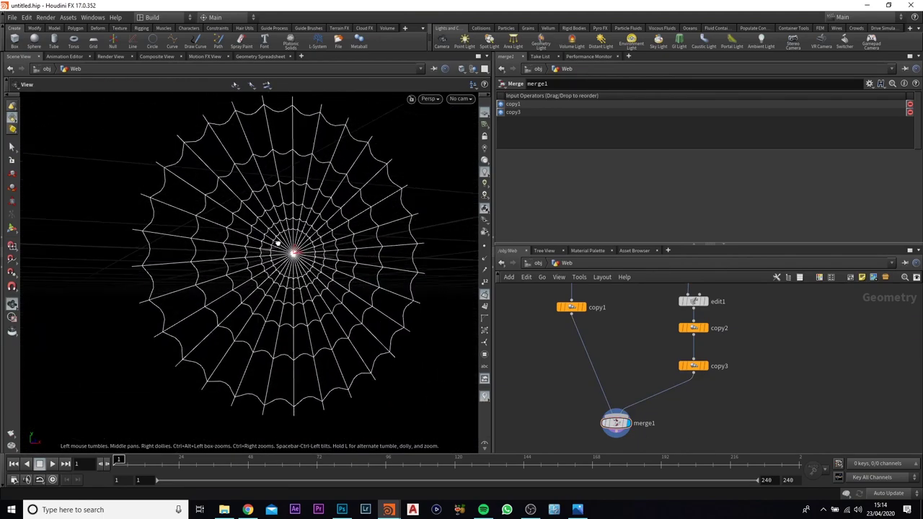
key("s")
scroll(713, 411, "down", 3)
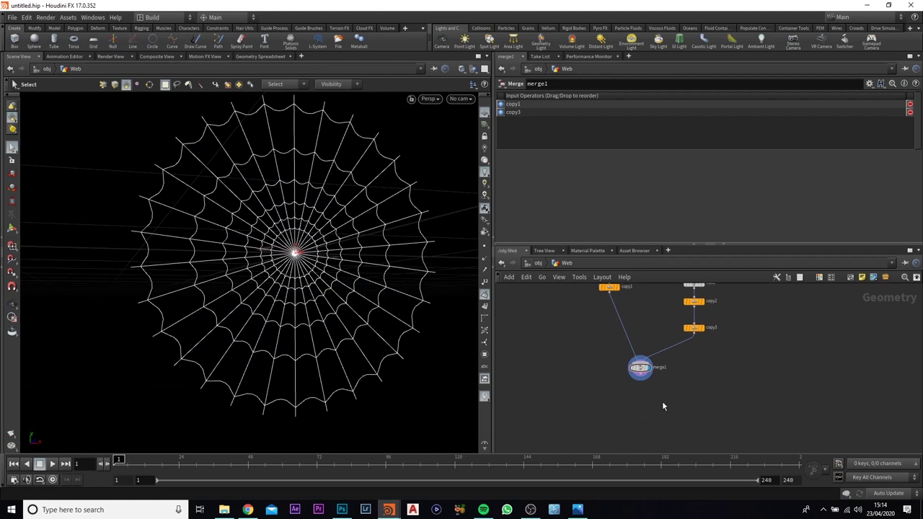
key("Escape")
left_click_drag(288, 223, 221, 245)
key("s")
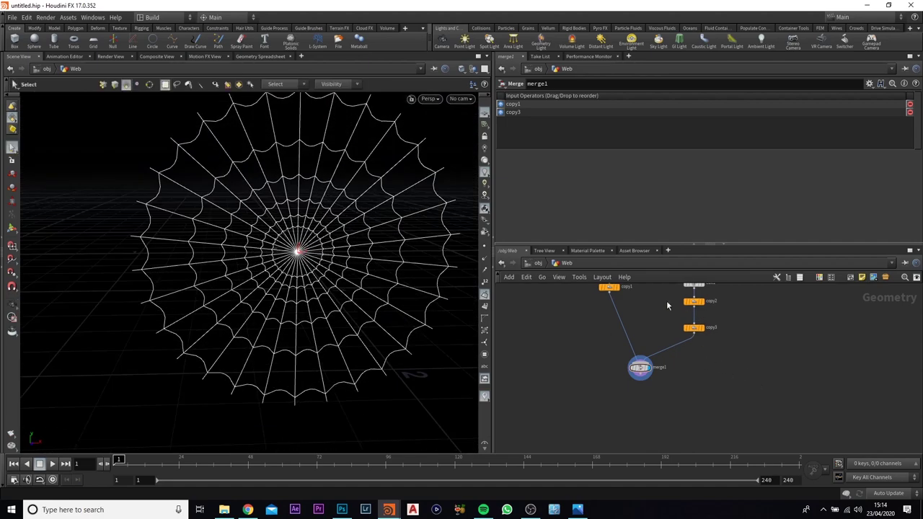
Insert a Fuse node between the ring copies and the Merge node, display it, and align it beneath the ring branch.
left_click(700, 327)
left_click(692, 327)
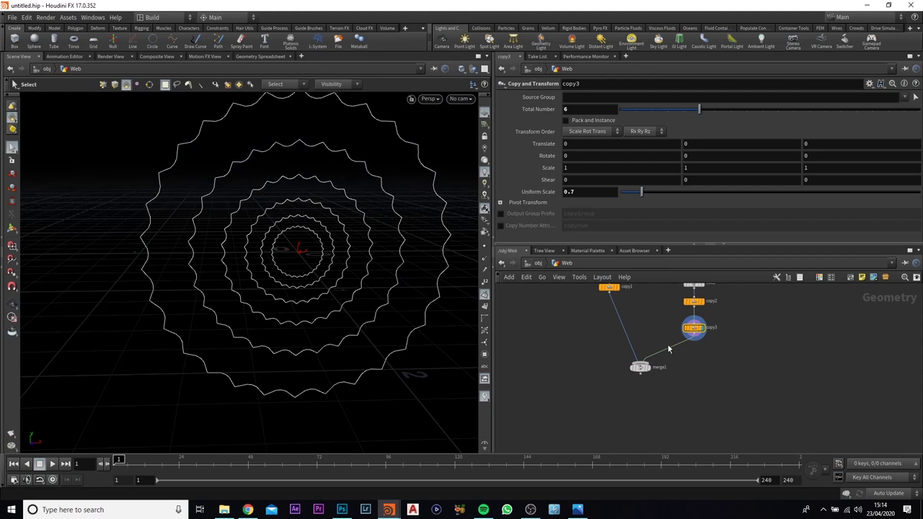
middle_click_drag(690, 353, 689, 367)
key("Tab")
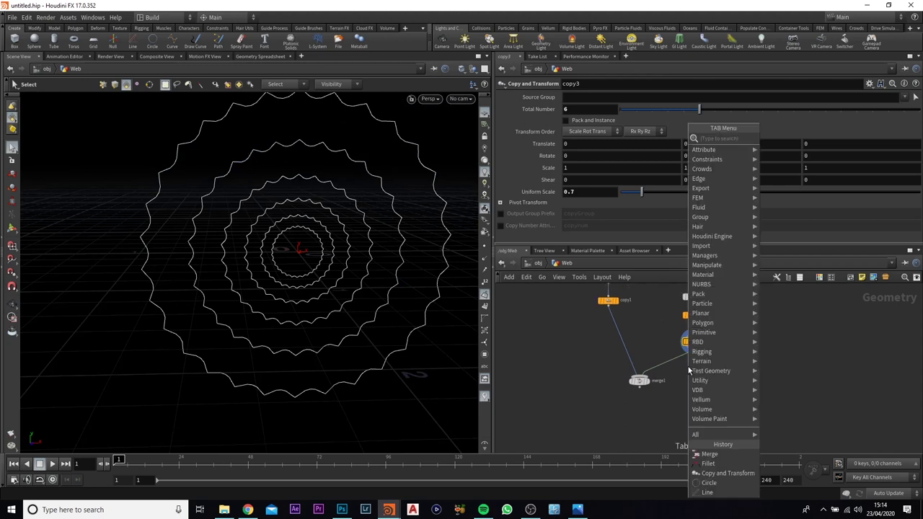
type("fuse")
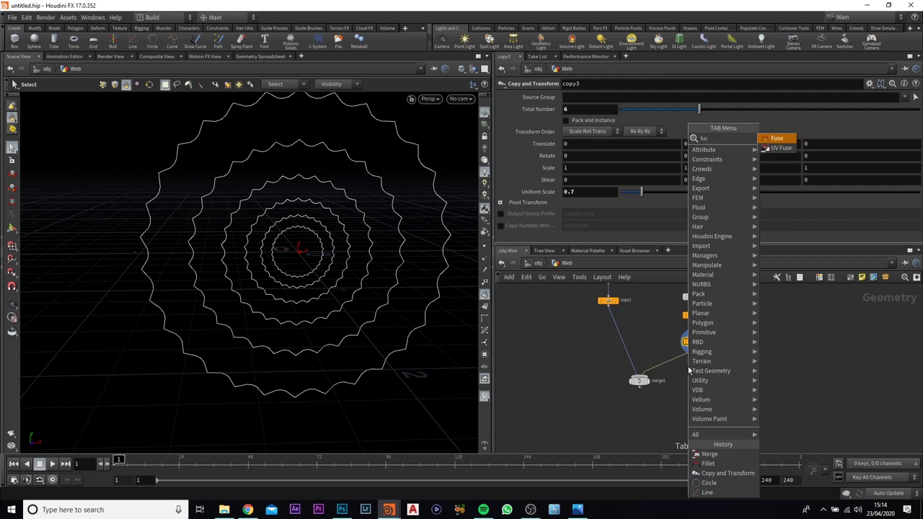
key("Return")
left_click(681, 370)
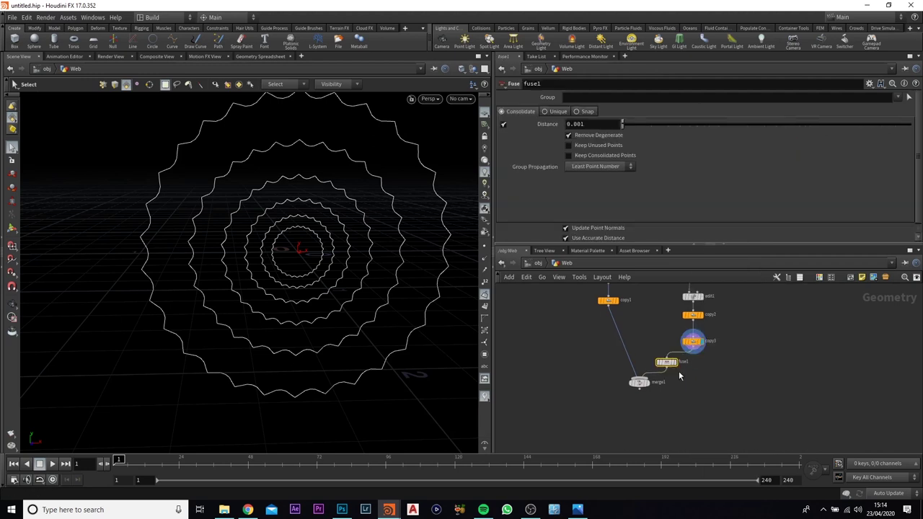
mouse_move(676, 369)
left_mouse_down()
mouse_move(660, 372)
mouse_move(692, 368)
left_mouse_up()
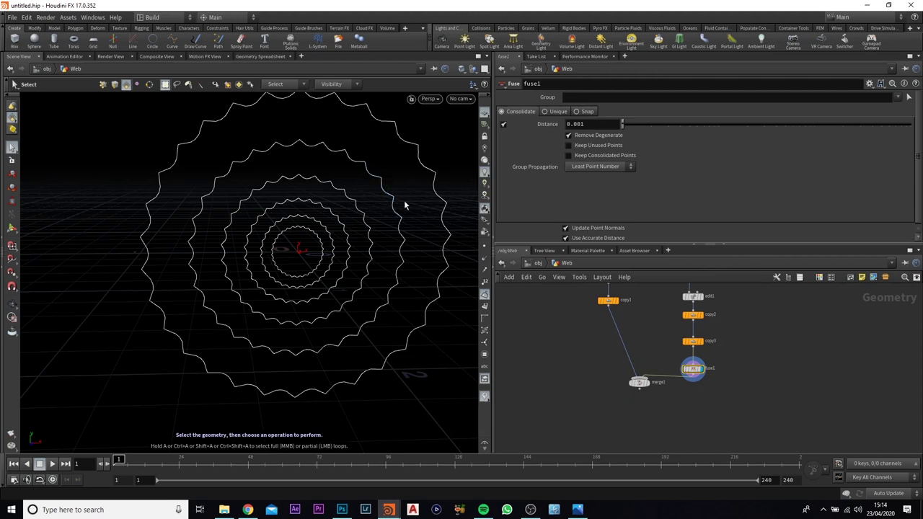
left_click_drag(645, 387, 640, 395)
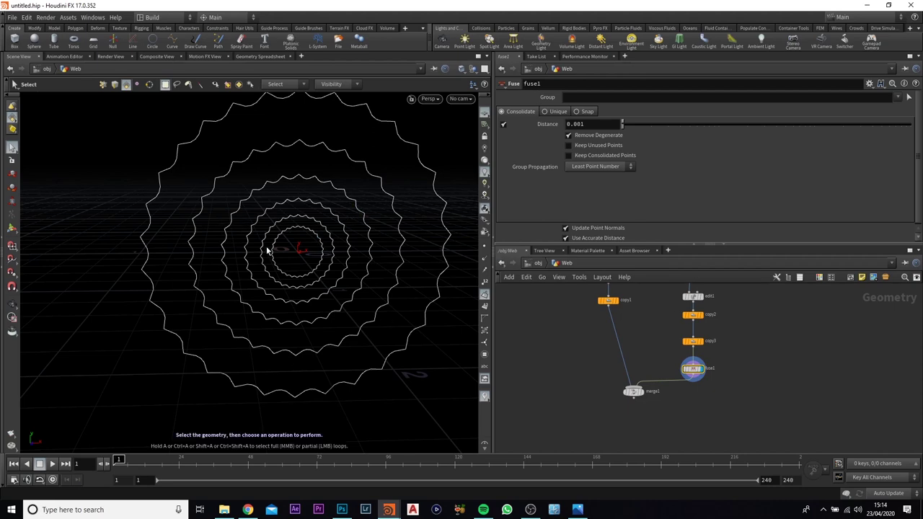
left_click_drag(305, 307, 336, 274, "alt")
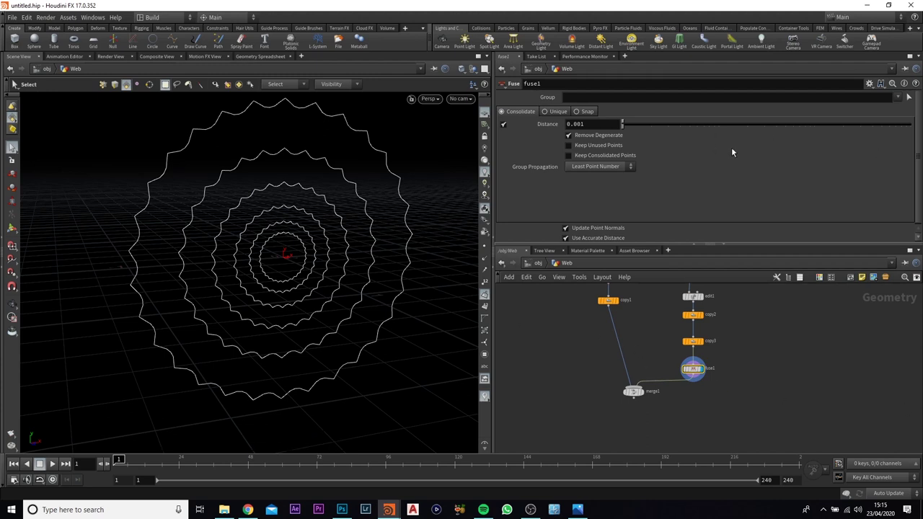
Add a second Fuse node fed by the Merge node and make it the displayed node.
left_click(642, 393)
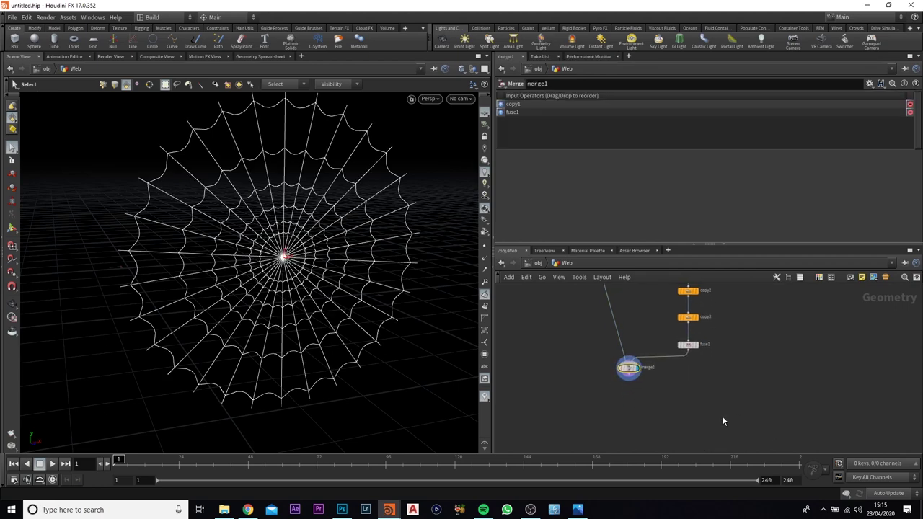
key("Tab")
type("fuse")
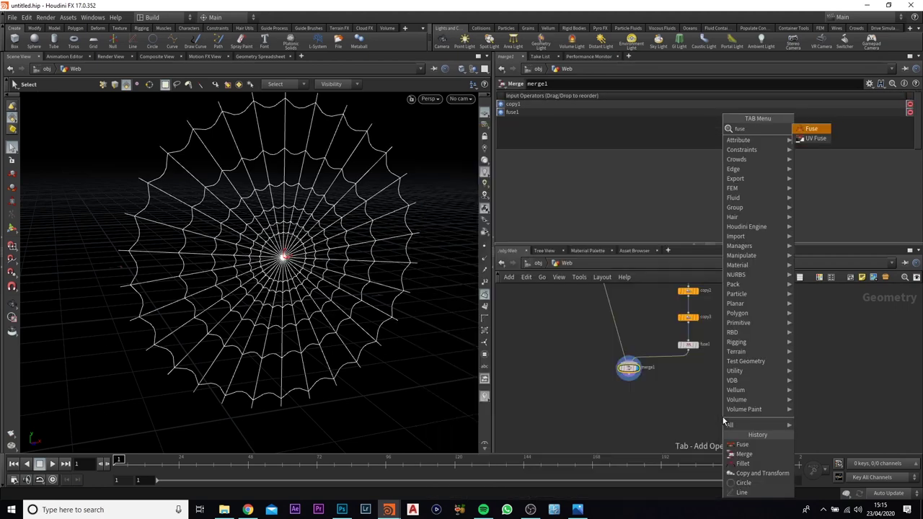
key("Return")
left_click(636, 399)
left_click_drag(628, 380, 646, 405)
left_click(644, 390)
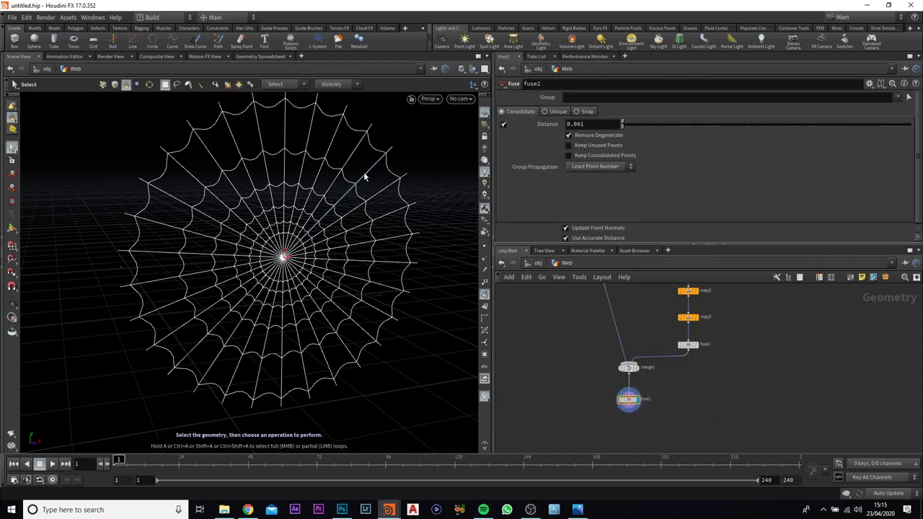
Set the radial line's point count to 16 and switch the viewport selection to points.
right_click_drag(357, 189, 391, 123, "alt")
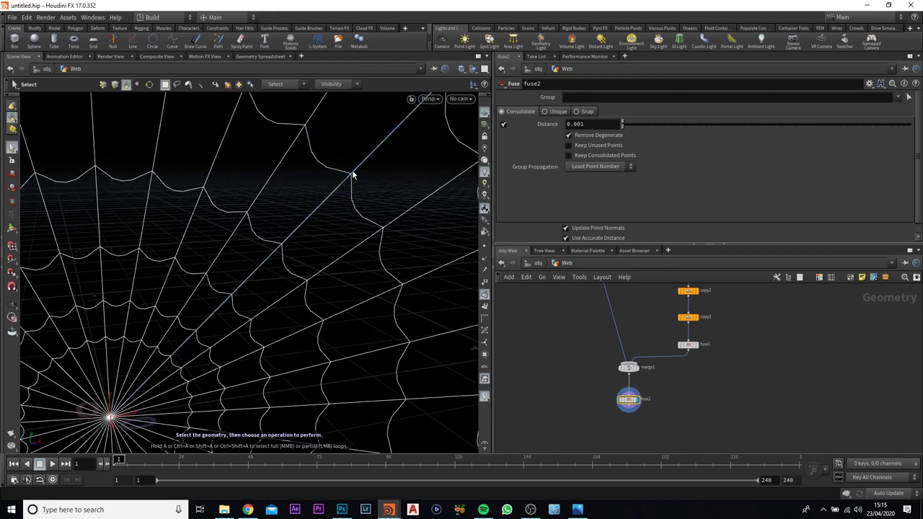
middle_click_drag(619, 329, 628, 416)
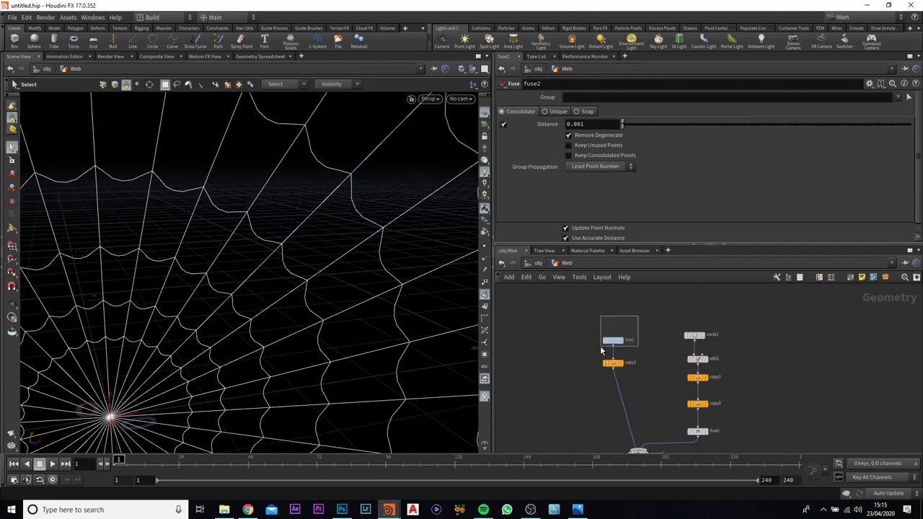
left_click_drag(602, 351, 602, 348)
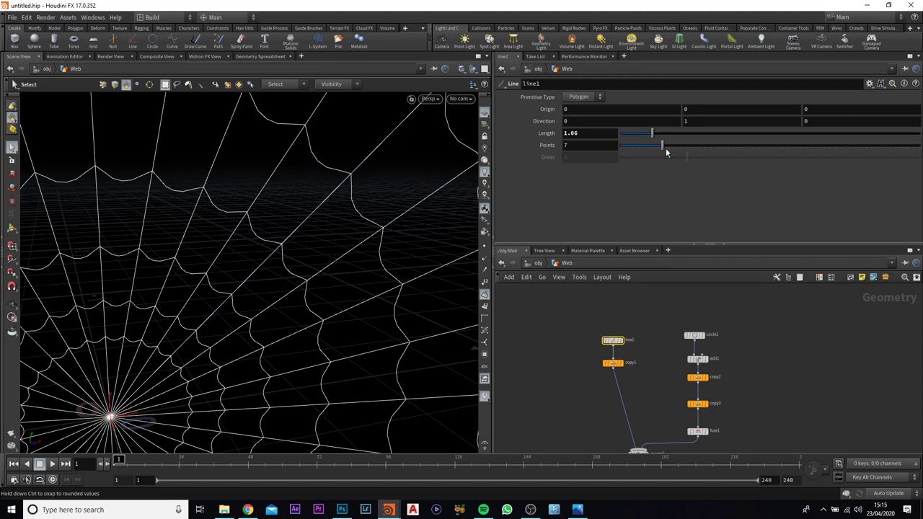
left_click_drag(716, 148, 716, 148)
right_click(340, 159)
left_click(329, 241)
left_click(103, 85)
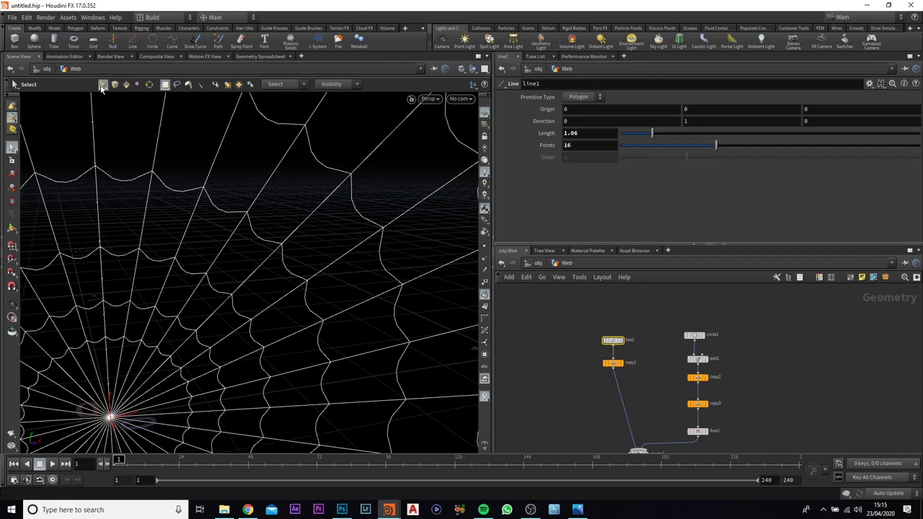
Display the radial line node on its own and set its point count to 17.
left_click_drag(561, 313, 649, 340)
left_click(622, 341)
middle_click_drag(114, 171, 128, 174, "alt")
left_click_drag(127, 173, 248, 160)
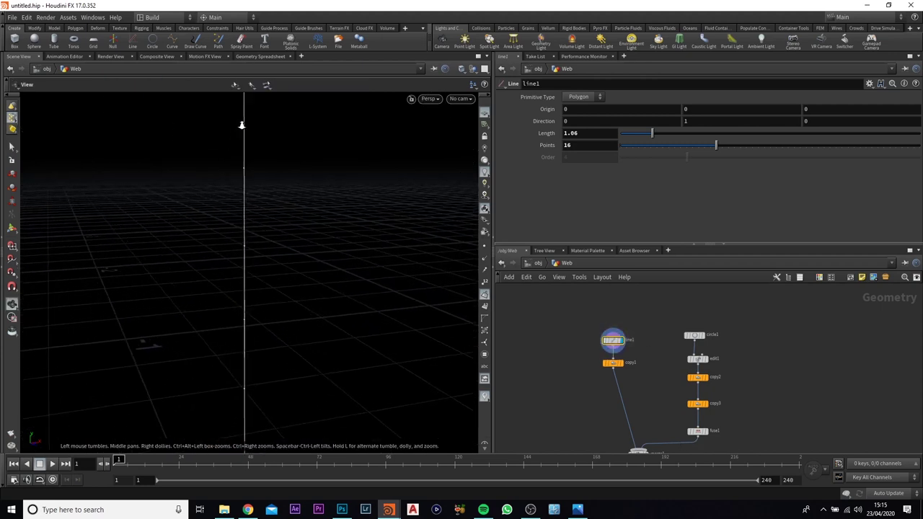
key("s")
right_click_drag(261, 173, 263, 259, "alt")
middle_click_drag(241, 213, 242, 193, "alt")
left_click_drag(648, 149, 755, 149)
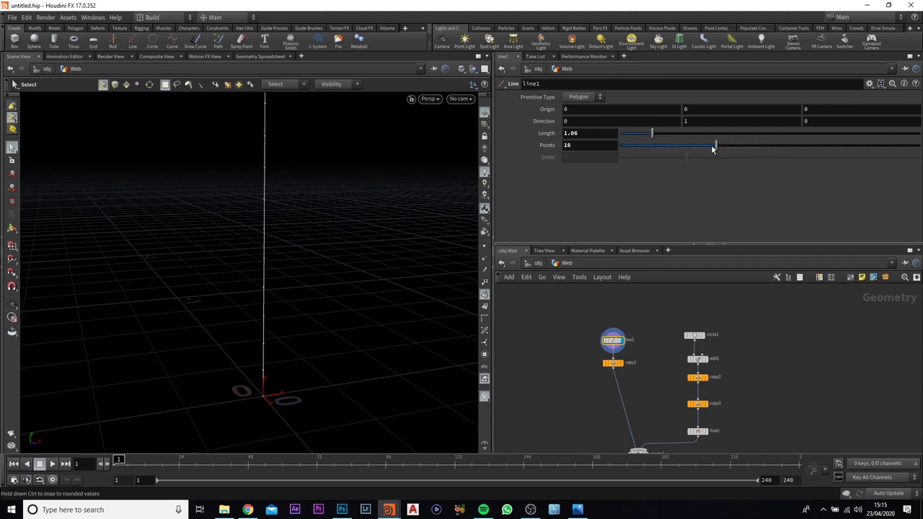
Display the final Fuse node again and line it up under the Merge node.
middle_click_drag(664, 349, 654, 296)
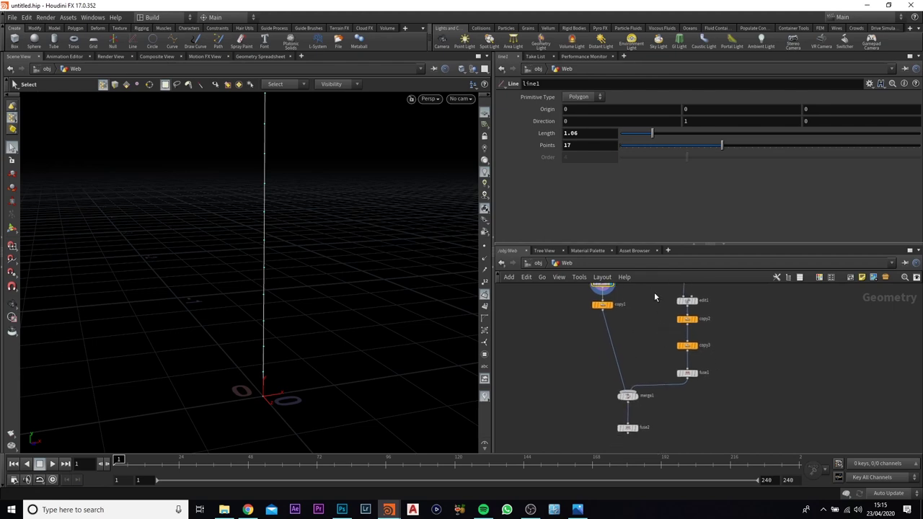
left_click(640, 428)
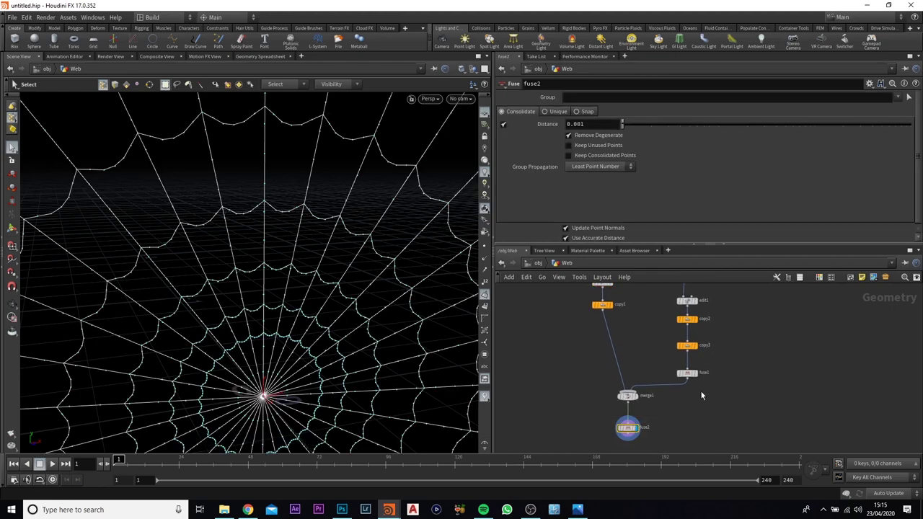
scroll(649, 375, "down", 3)
mouse_move(626, 385)
left_click_drag(626, 384, 626, 379)
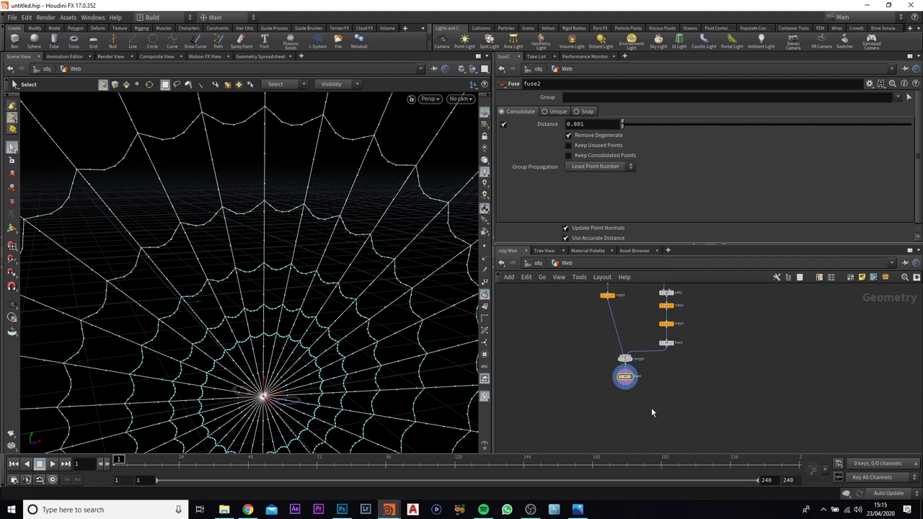
Add a Point Jitter node, feed it from the second Fuse node and make it the displayed node.
key("Tab")
type("point j")
key("Return")
left_click(627, 404)
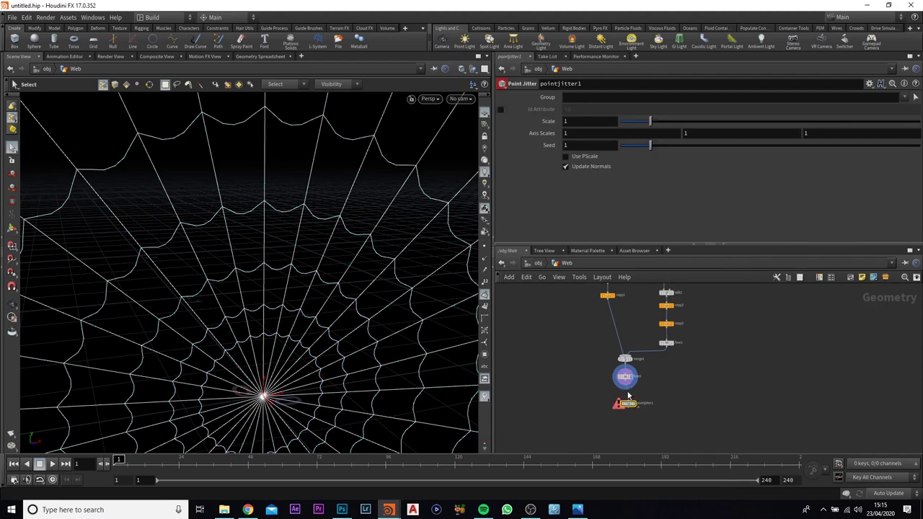
left_click(624, 388)
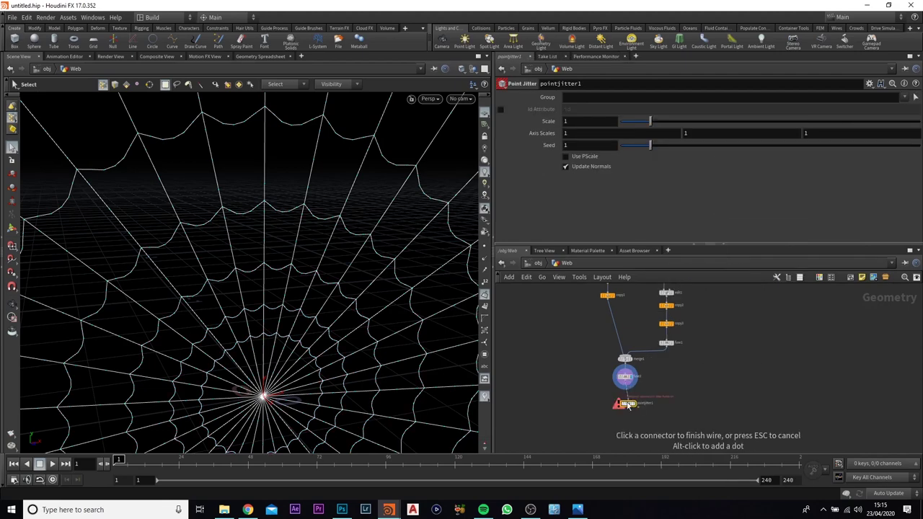
left_click(627, 398)
left_click(636, 406)
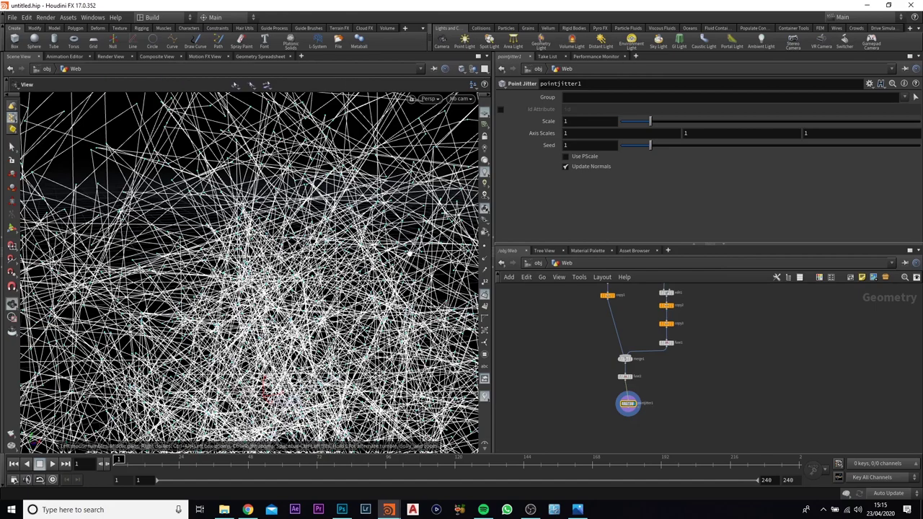
scroll(409, 251, "down", 6)
key("s")
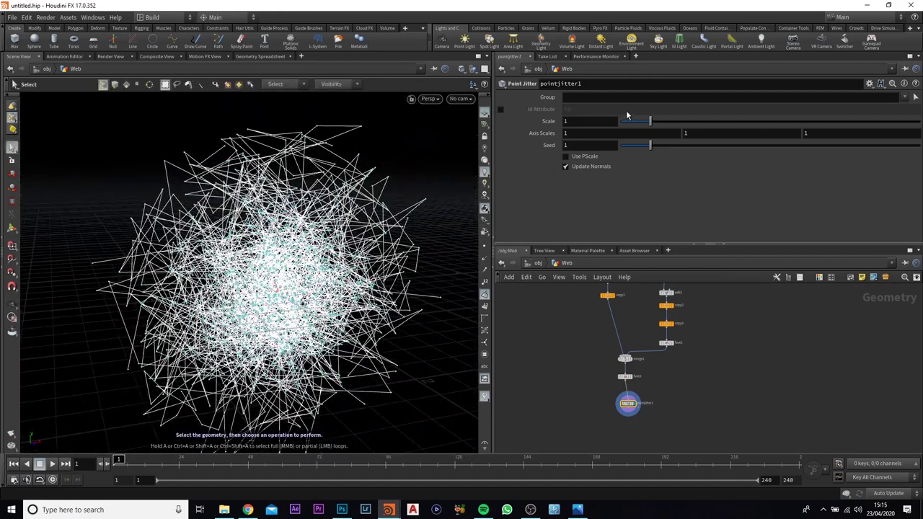
Set the Point Jitter scale to 0.007 and inspect the web from the side and front.
mouse_move(517, 115)
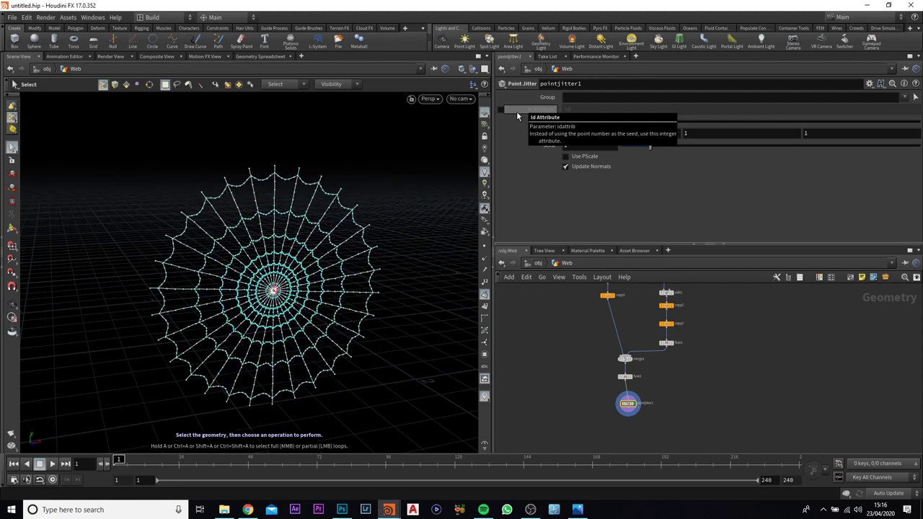
key("Escape")
left_click_drag(319, 206, 173, 245)
middle_click_drag(173, 245, 158, 255)
right_click_drag(159, 256, 159, 223)
middle_click_drag(598, 125, 616, 156)
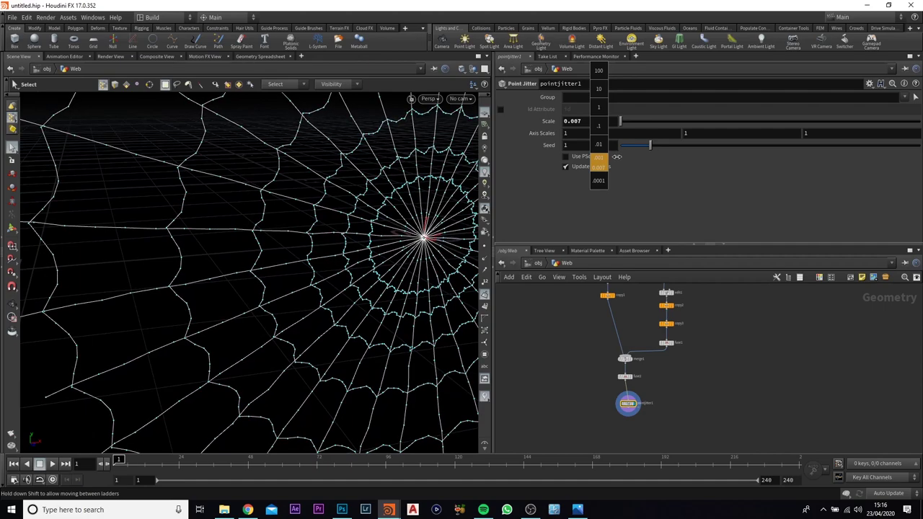
left_click_drag(266, 161, 305, 202, "alt")
key("s")
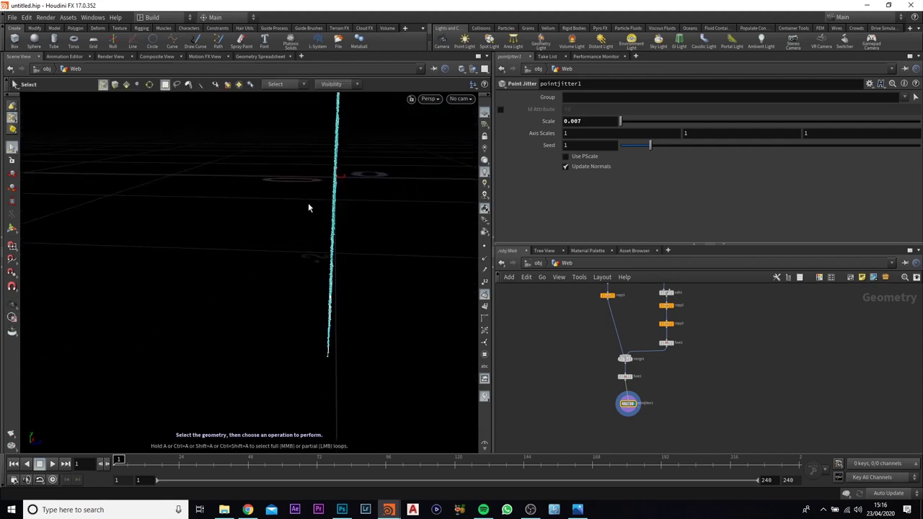
key("Escape")
left_click_drag(360, 178, 233, 215)
key("s")
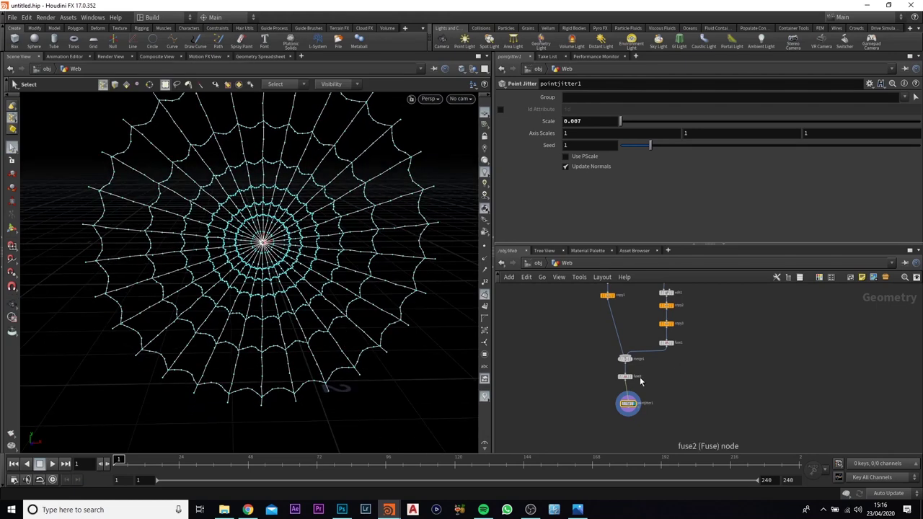
Switch the viewport selection to primitives and compare the fused web with the jittered one, leaving Point Jitter displayed.
left_click(633, 383)
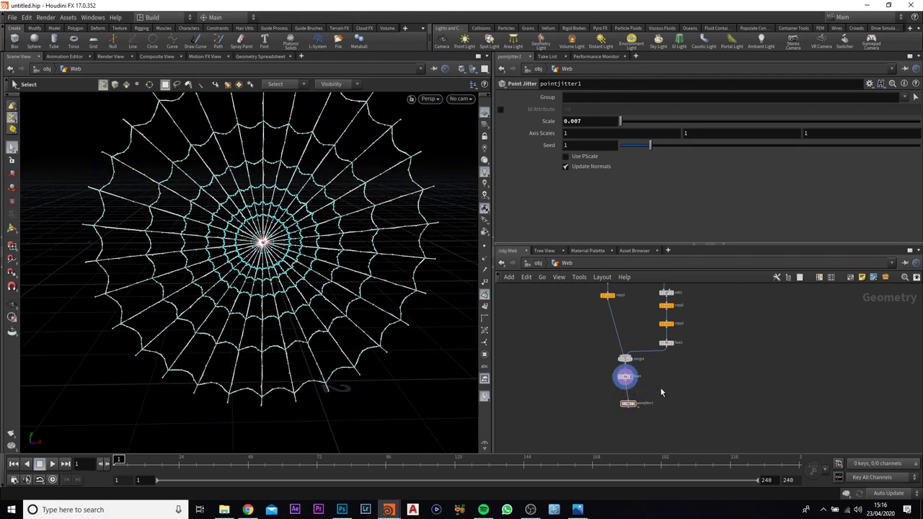
left_click(127, 85)
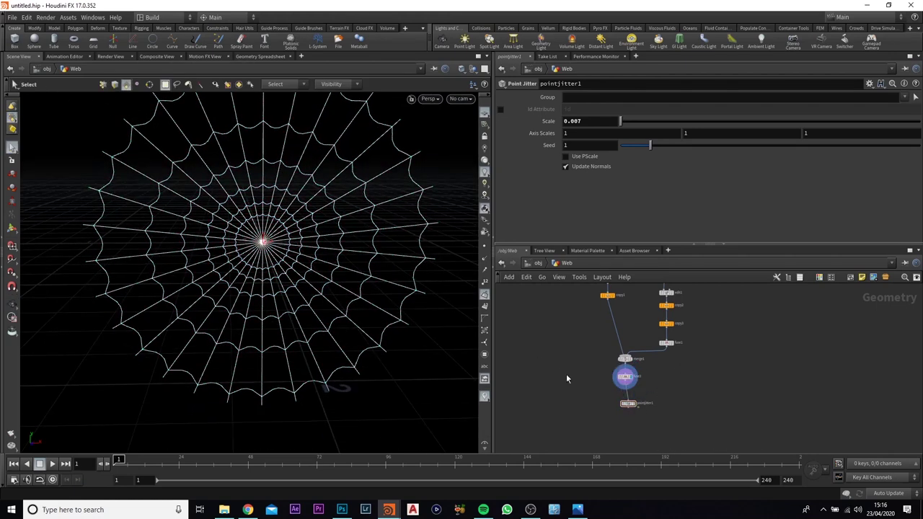
left_click(635, 406)
left_click(633, 378)
left_click(637, 407)
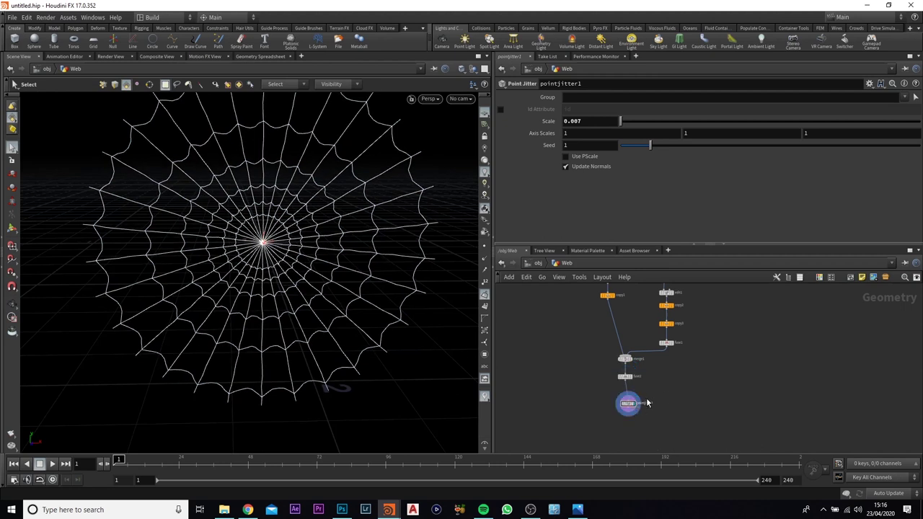
Line up the Point Jitter node under the Merge and second Fuse nodes, and shift the ring branch's Fuse node closer.
middle_click_drag(648, 429, 643, 395)
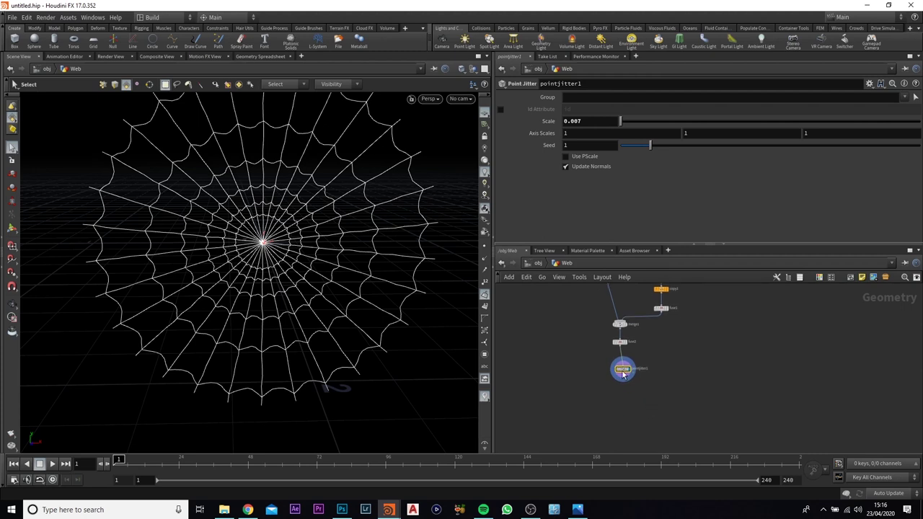
left_click_drag(623, 371, 620, 366)
left_click_drag(594, 305, 631, 360)
key("a")
left_click(633, 314)
left_click_drag(623, 312, 651, 311)
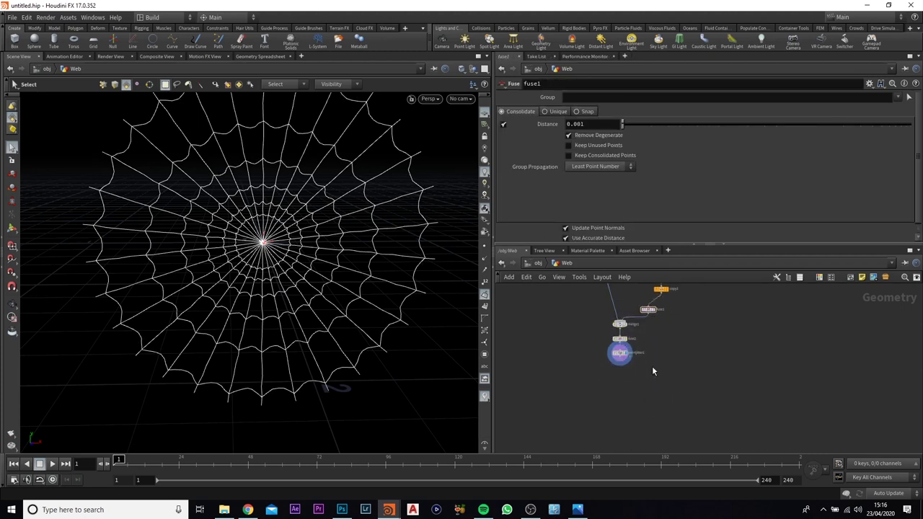
Add an Attribute Noise node fed by the Point Jitter node and make it the displayed node.
key("Tab")
type("att")
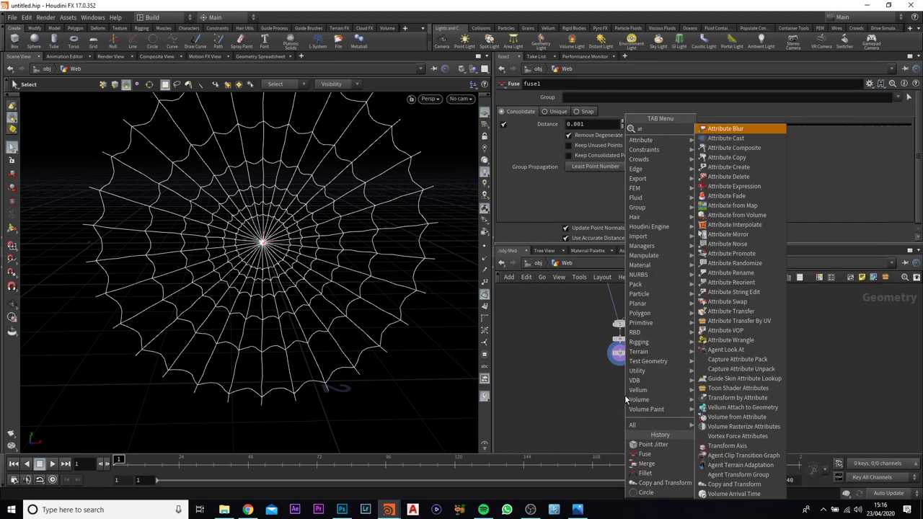
key("Return")
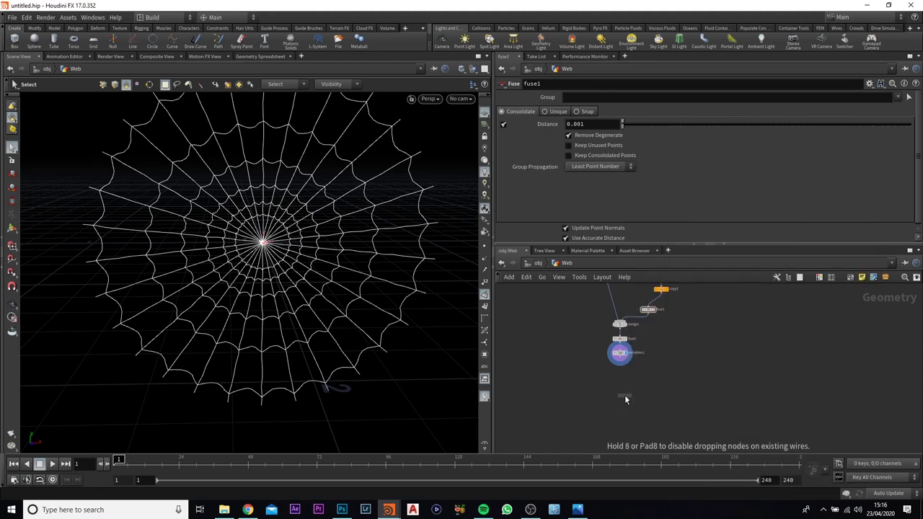
left_click(622, 381)
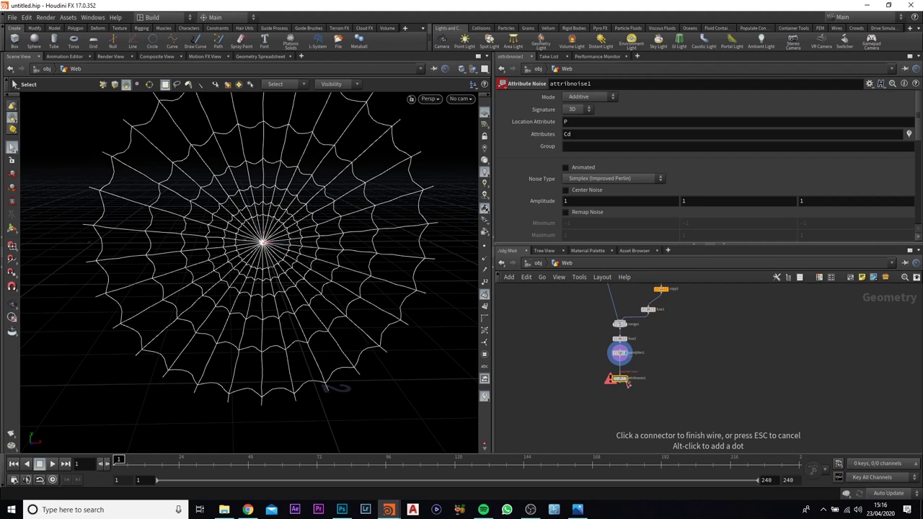
left_click_drag(620, 379, 620, 371)
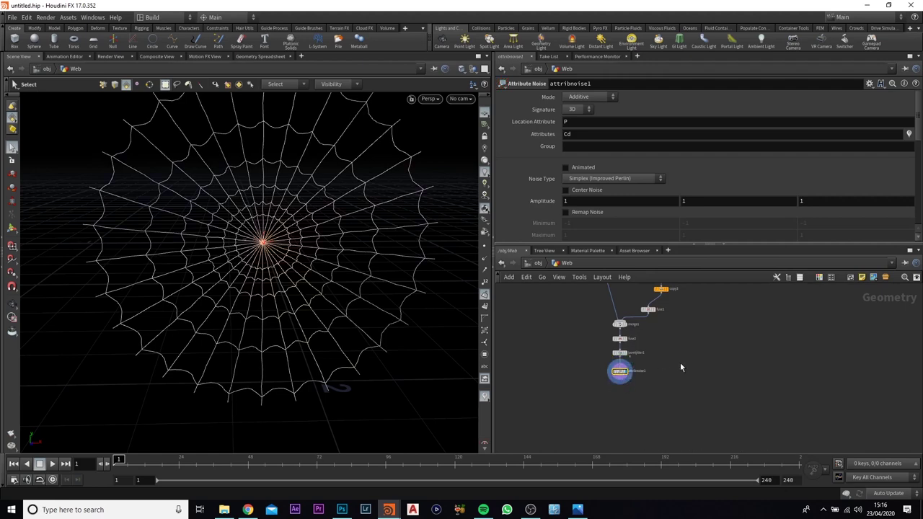
Make the Attribute Noise act on the position attribute P instead of color, and inspect the deformed web.
left_click_drag(329, 334, 317, 261, "alt")
left_click_drag(303, 375, 237, 220, "alt")
left_click_drag(599, 134, 474, 129)
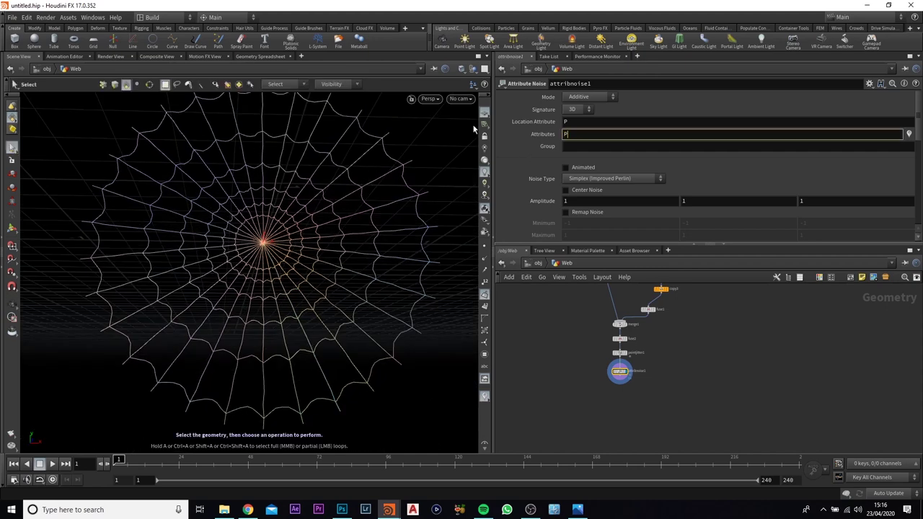
key("Return")
left_click_drag(347, 168, 238, 190, "alt")
right_click_drag(239, 190, 198, 258, "alt")
left_click_drag(198, 257, 242, 171)
key("s")
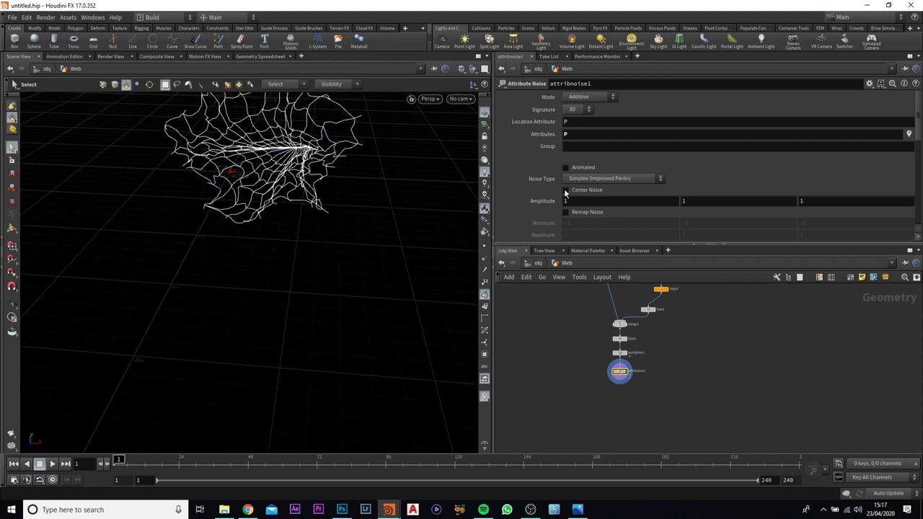
Enable Center Noise on the Attribute Noise node and set the amplitude to 0.14 on all three axes.
left_click(565, 191)
left_click_drag(254, 214, 268, 192, "alt")
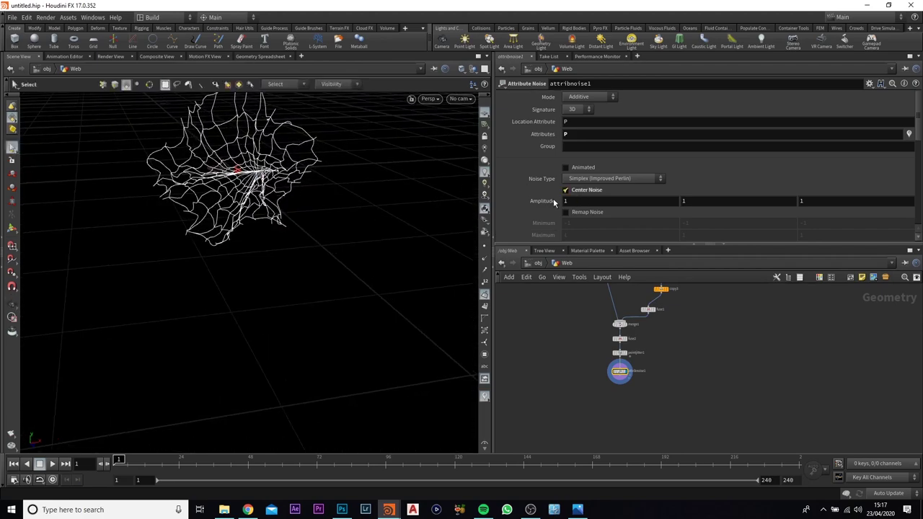
middle_click_drag(546, 207, 353, 216)
middle_click_drag(186, 215, 146, 213)
left_click_drag(214, 194, 342, 186)
key("s")
middle_click_drag(547, 206, 558, 200)
left_click_drag(372, 167, 330, 262, "alt")
key("s")
left_click(582, 201)
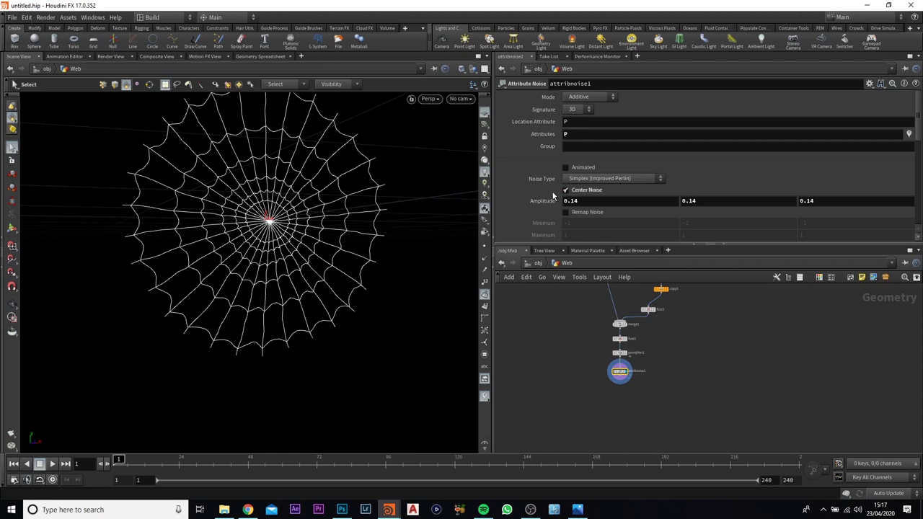
Try remapping the noise with its default minimum and maximum range.
left_click(566, 213)
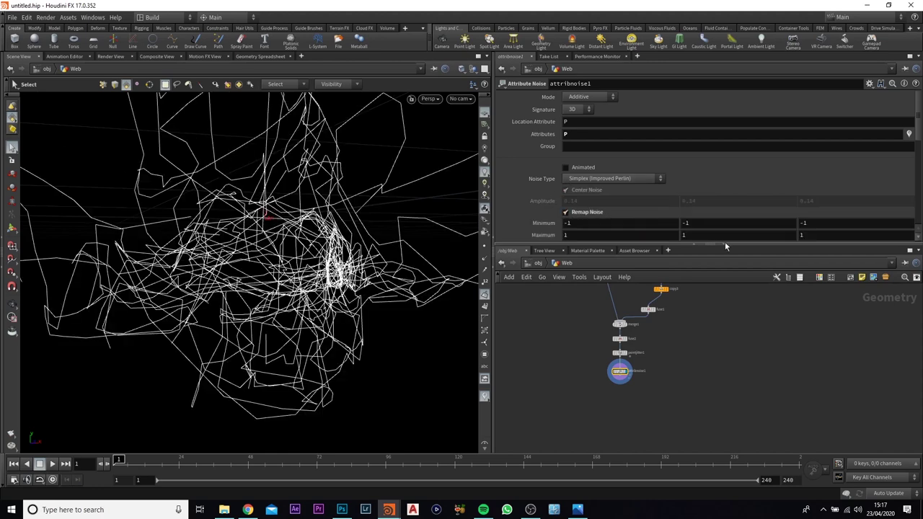
left_click(567, 212)
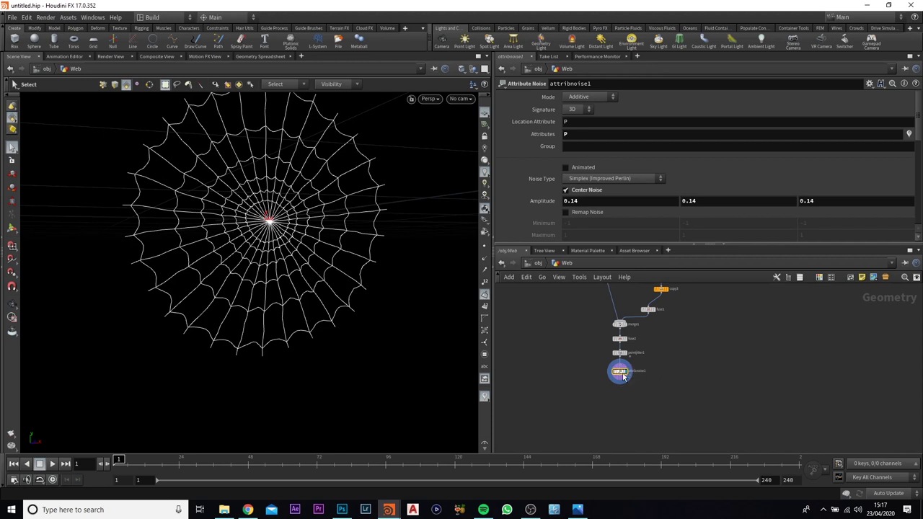
Add a PolyWire node fed by the Attribute Noise node, make it the displayed node and line it up.
left_click_drag(621, 372, 621, 369)
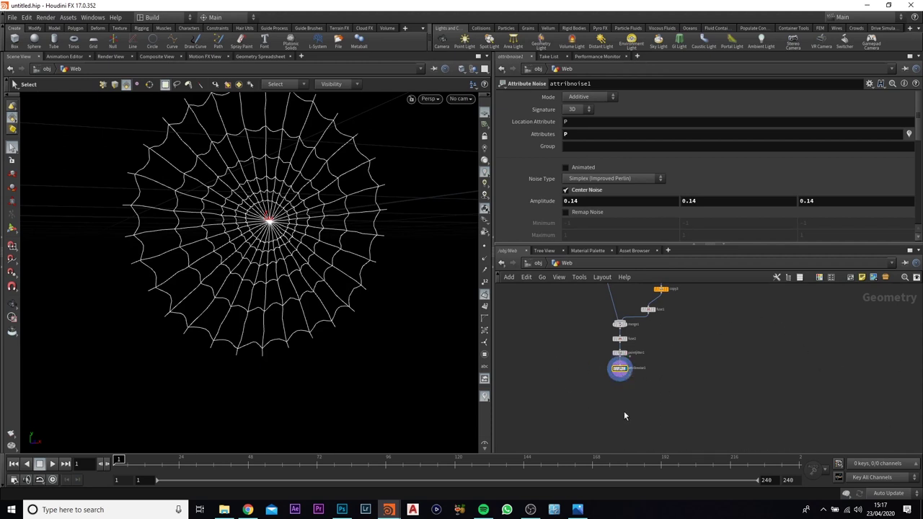
key("Tab")
type("pol")
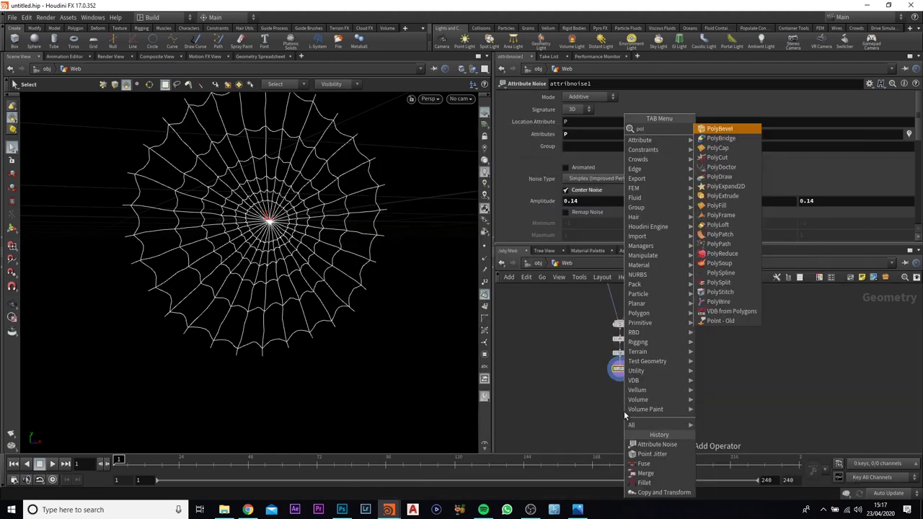
type("yw")
key("Return")
left_click(623, 390)
left_click(620, 374)
left_click(623, 388)
left_click(630, 393)
left_click_drag(620, 373, 621, 375)
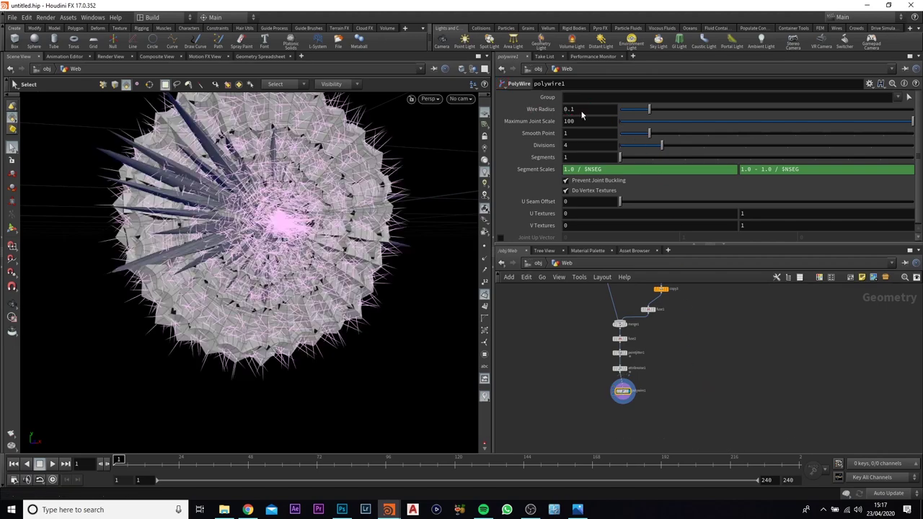
Hide the pink normals in the viewport and set the PolyWire's wire radius to 0.005.
left_click_drag(248, 209, 516, 253, "alt")
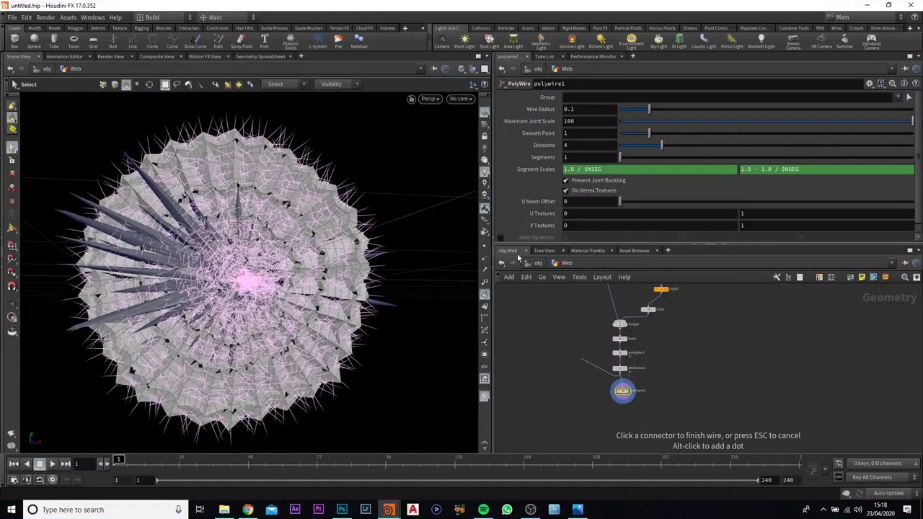
left_click(485, 298)
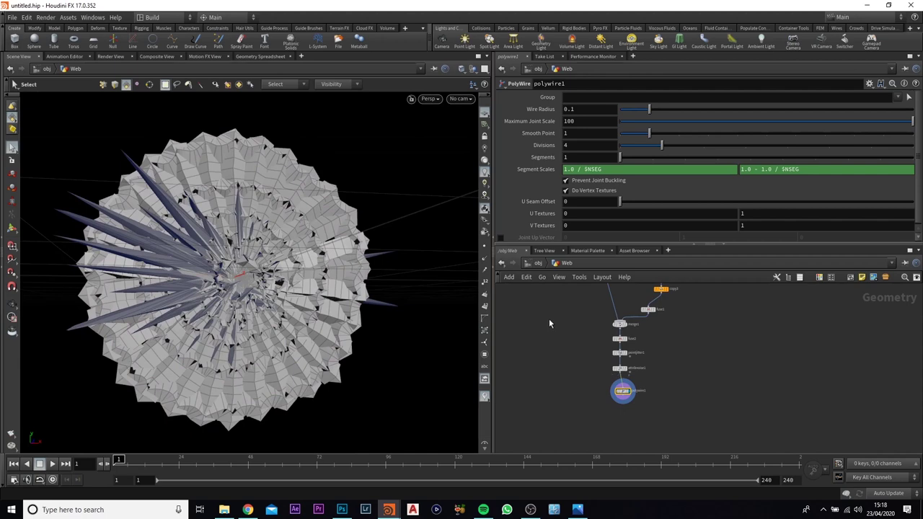
left_click(585, 109)
left_click_drag(649, 109, 632, 110)
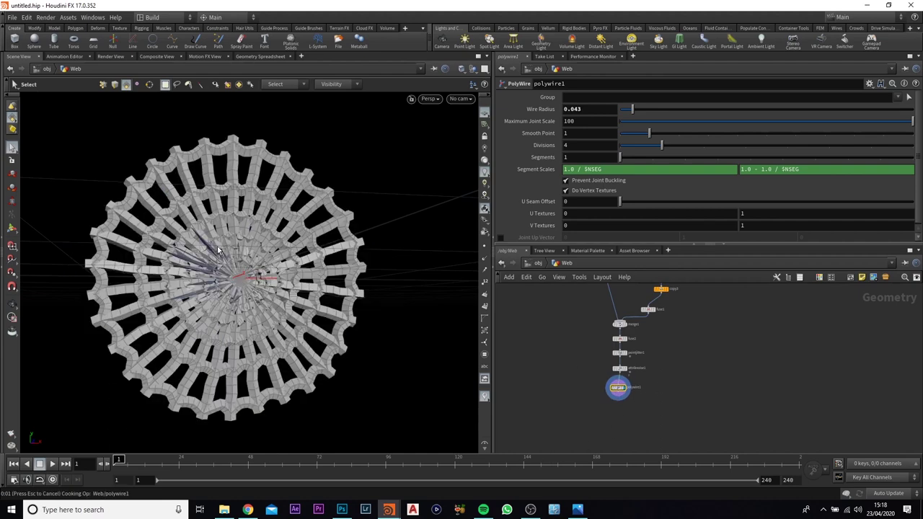
left_click(588, 110)
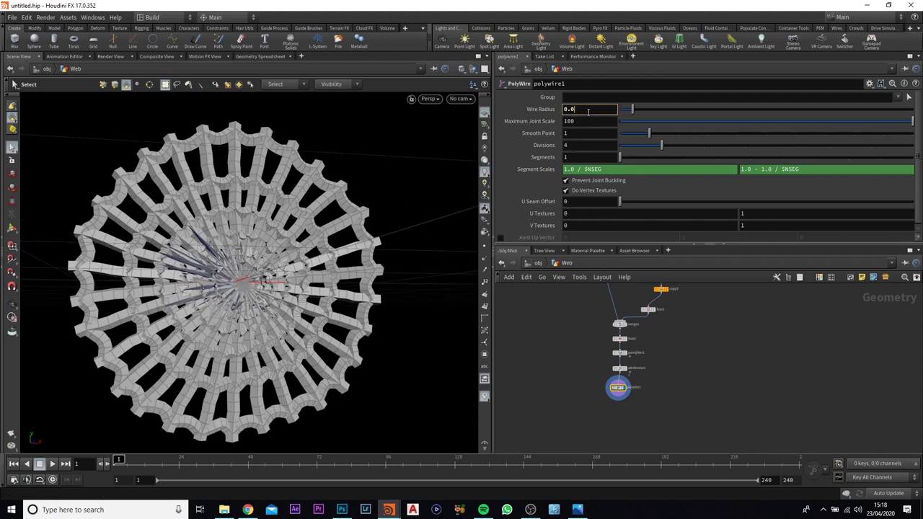
type("5")
key("Return")
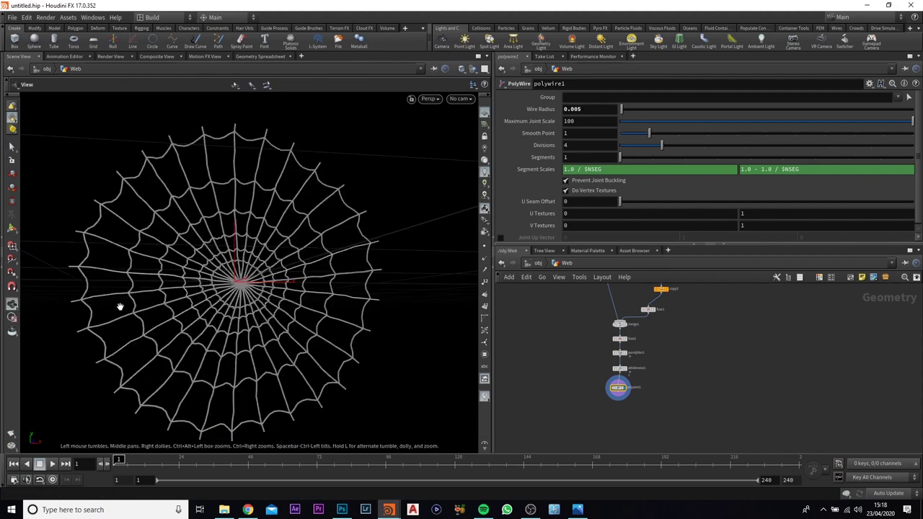
Inspect the wire thickness up close and reduce the PolyWire's wire radius to 0.002.
right_click_drag(149, 299, 244, 125, "alt")
left_click_drag(245, 124, 219, 166)
right_click_drag(219, 167, 253, 249)
left_click_drag(253, 250, 248, 305)
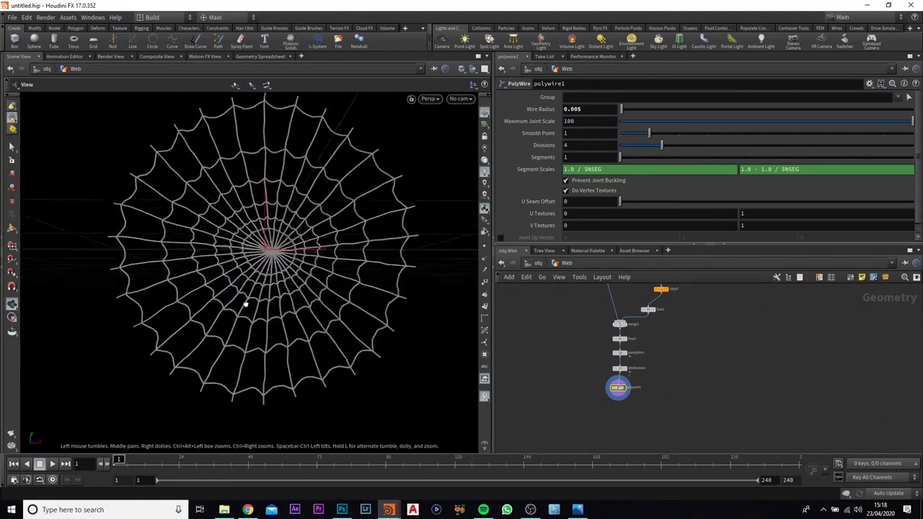
right_click_drag(264, 263, 297, 167)
key("s")
left_click(607, 109)
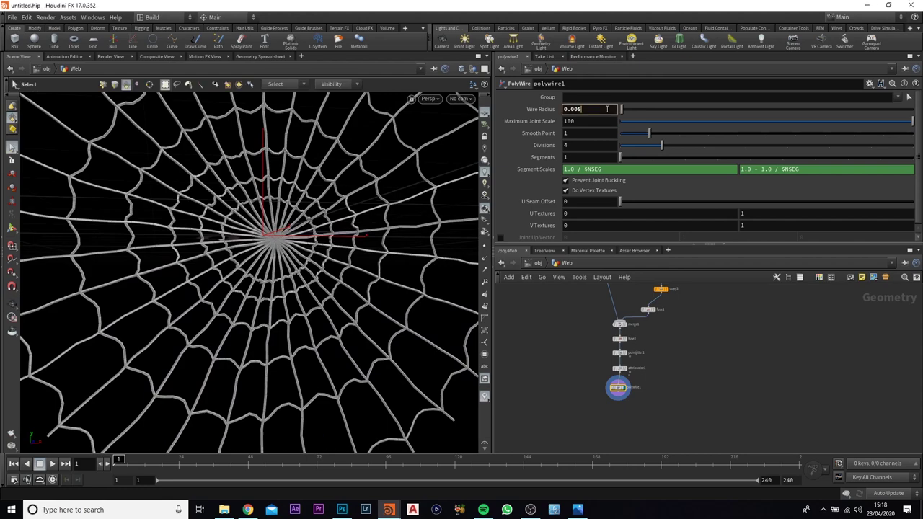
key("Return")
Set the PolyWire's maximum joint scale to 20.
left_click_drag(235, 178, 207, 130, "alt")
middle_click_drag(232, 204, 235, 232, "alt")
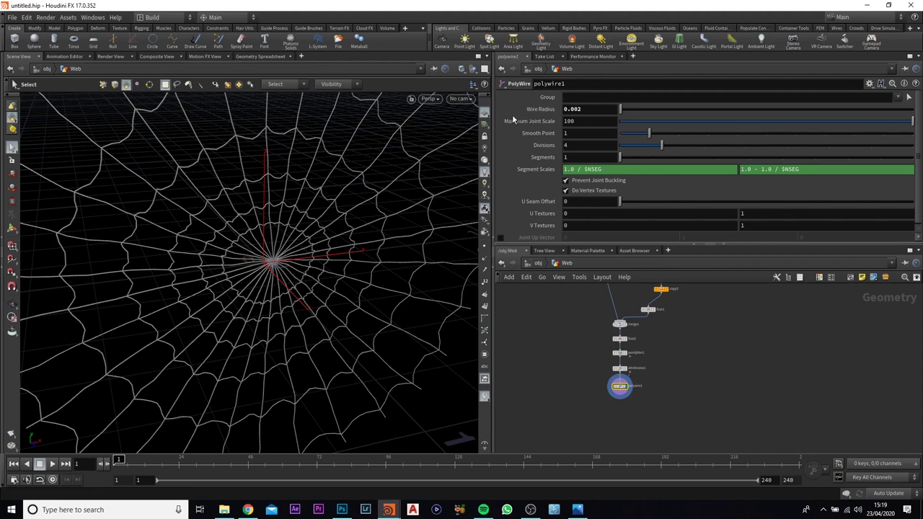
double_click(585, 121)
type("20")
key("Return")
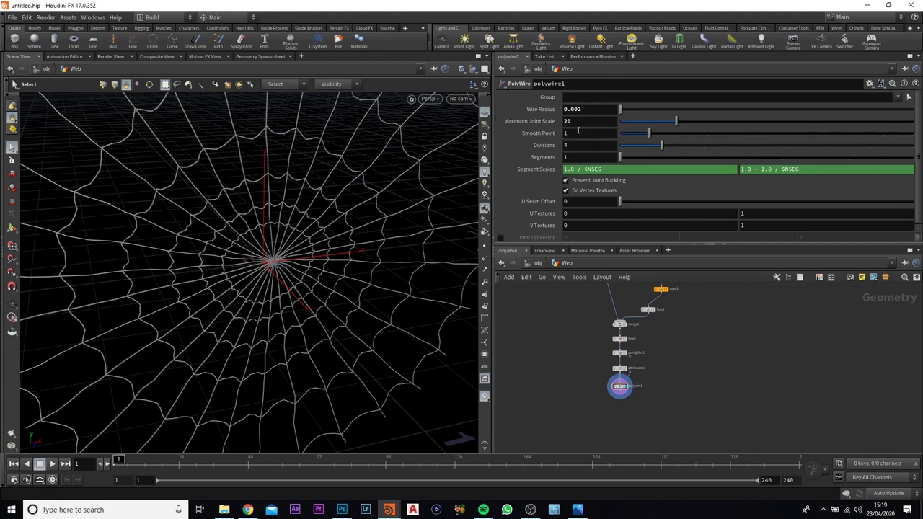
Set the PolyWire's smooth point to 2, its divisions to 6 and its segments to 6.
mouse_move(525, 127)
double_click(577, 144)
mouse_move(553, 140)
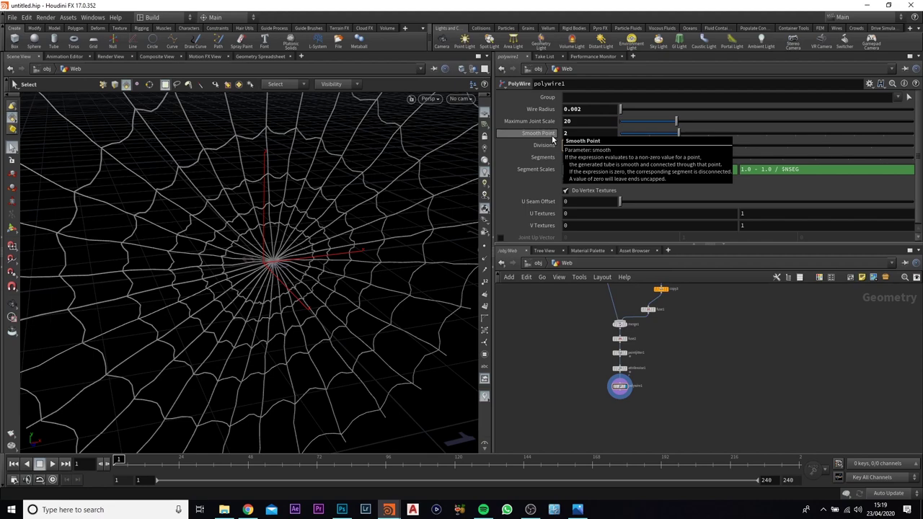
key("Escape")
left_click_drag(319, 206, 261, 279)
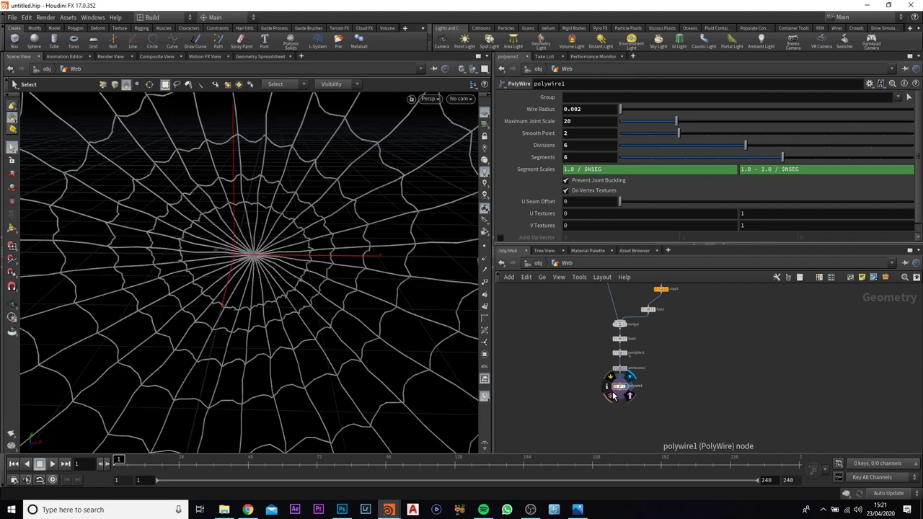
Add a Smooth node fed by the PolyWire node and make it the displayed node.
left_click(620, 396)
left_click(620, 404)
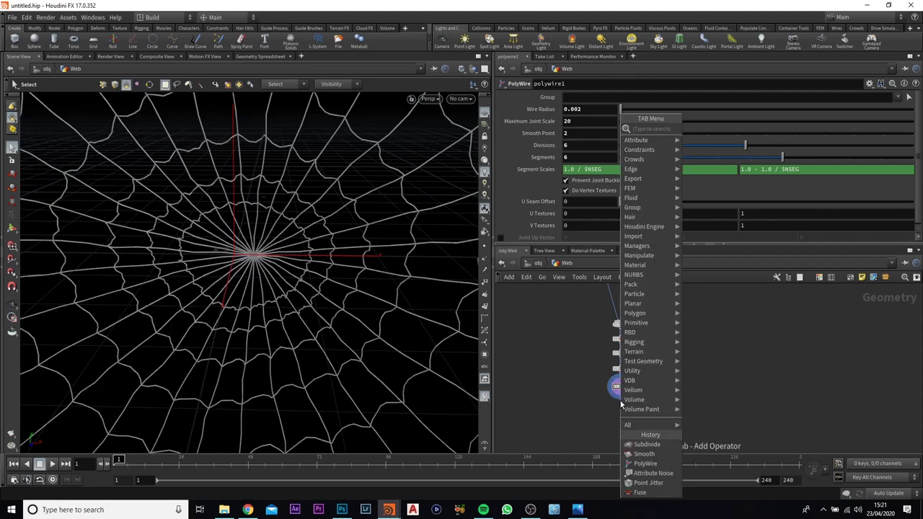
type("smoot")
key("Return")
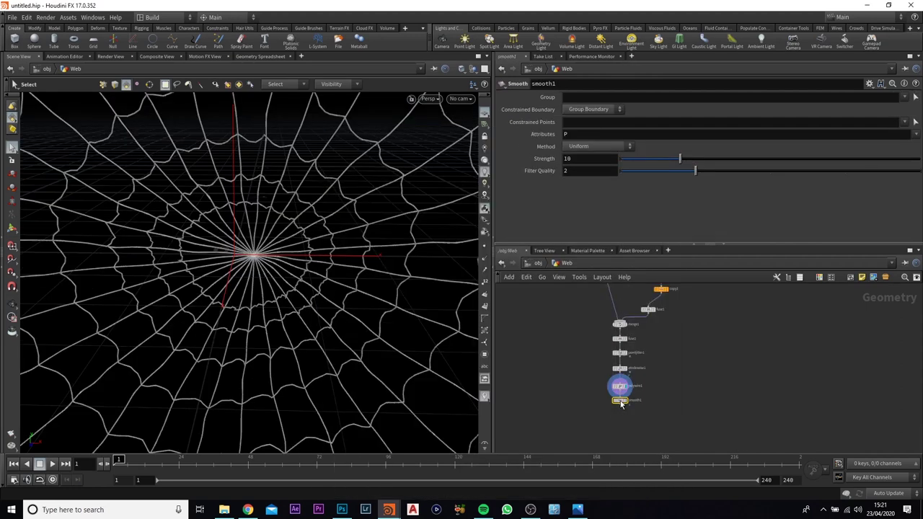
left_click(627, 406)
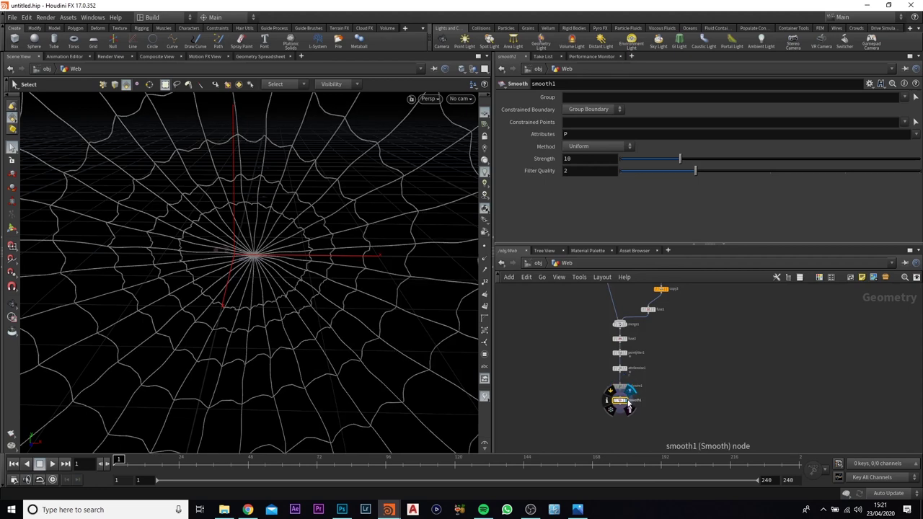
Add a Subdivide node fed by the Smooth node and make it the displayed node.
left_click(620, 413)
left_click(620, 418)
type("subdivi")
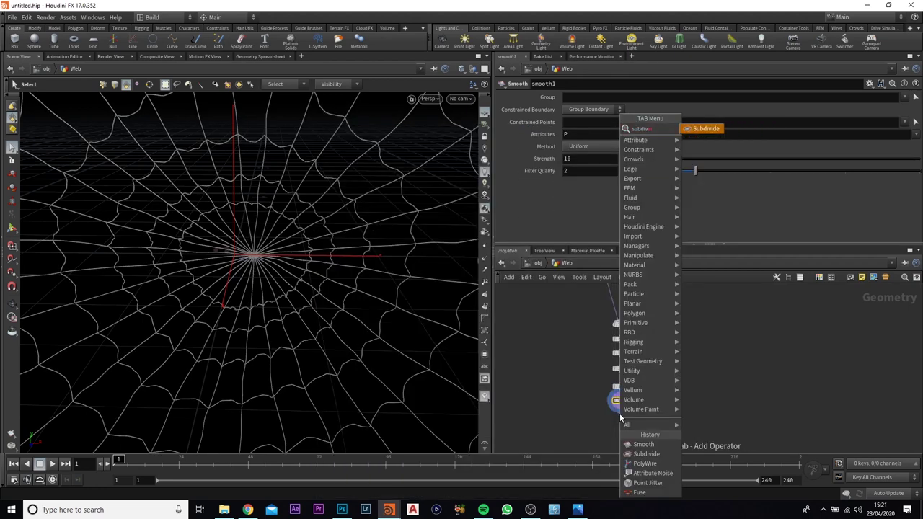
key("Return")
left_click(620, 417)
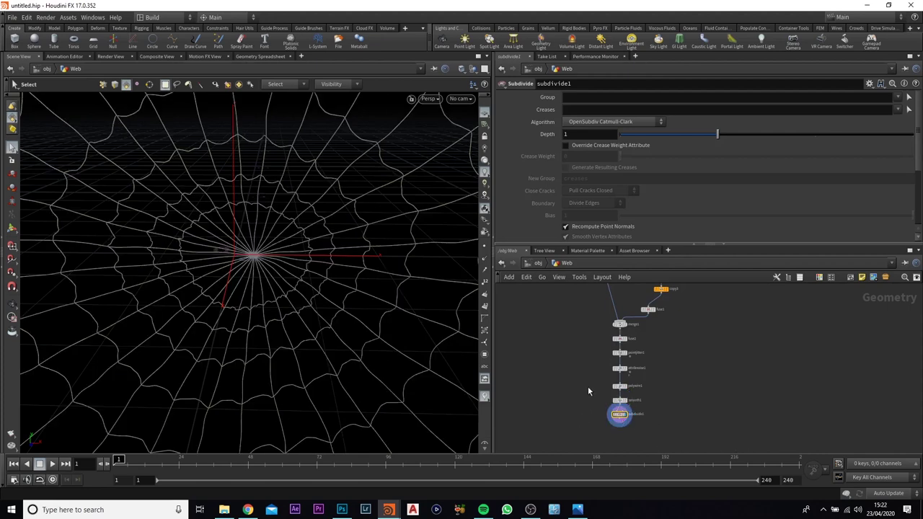
Examine the smoothed and subdivided web strands up close and from several angles.
left_click_drag(230, 245, 247, 225, "alt")
right_click_drag(247, 225, 263, 113, "alt")
scroll(131, 239, "up", 8)
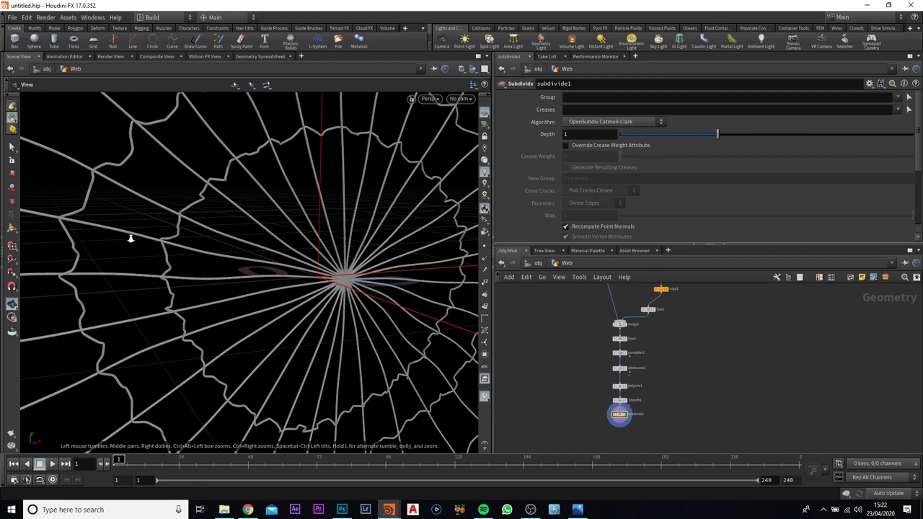
scroll(252, 235, "down", 4)
key("s")
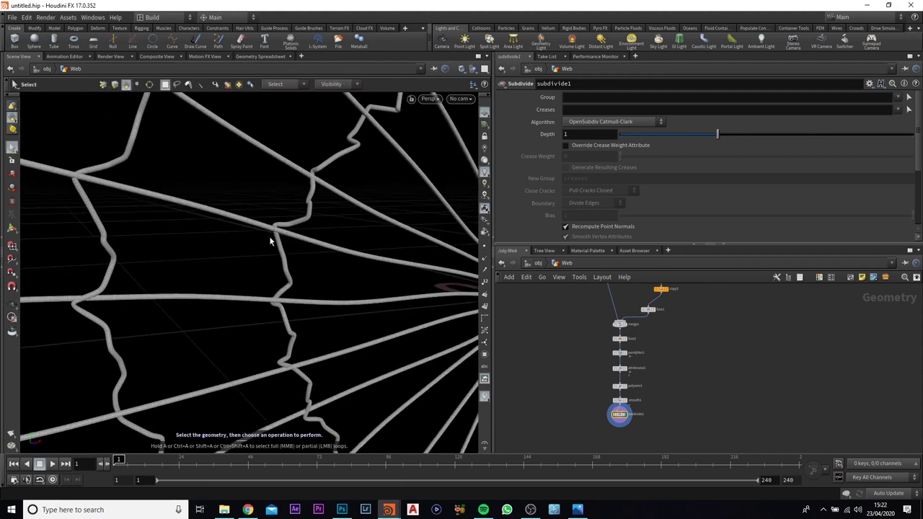
key("space")
left_click_drag(296, 172, 336, 165)
right_click_drag(336, 165, 129, 305)
left_click_drag(382, 204, 459, 265)
key("space")
middle_click_drag(360, 176, 351, 190)
left_click_drag(350, 188, 360, 191)
Display the Point Jitter node, reduce its scale to 0.005 and check the web's shape.
scroll(645, 348, "up", 3)
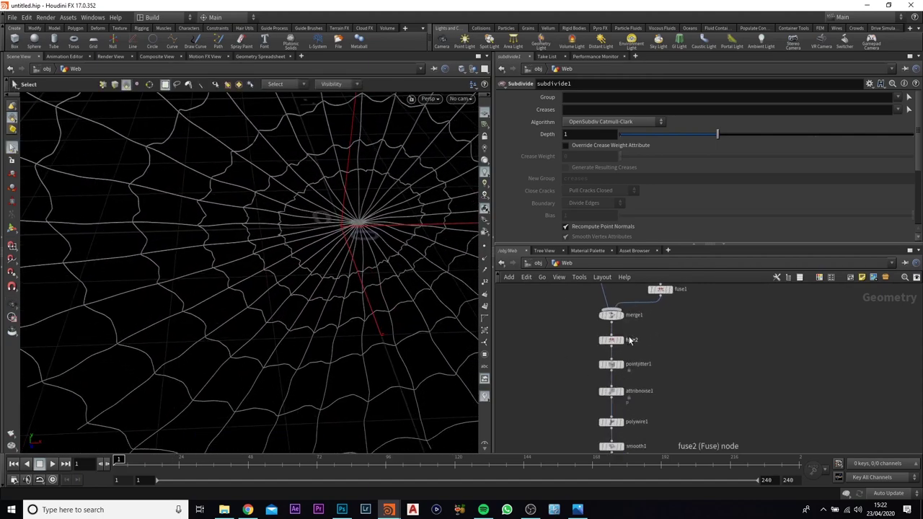
left_click(613, 365)
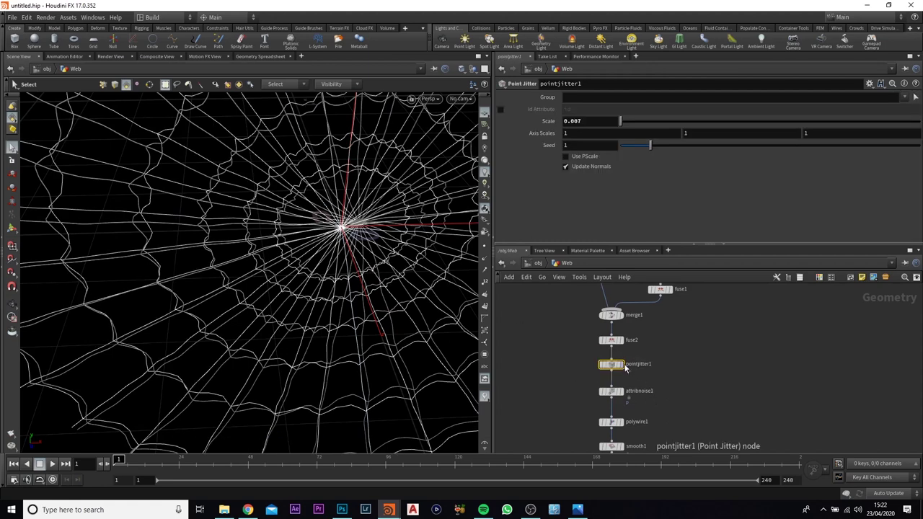
left_click(621, 365)
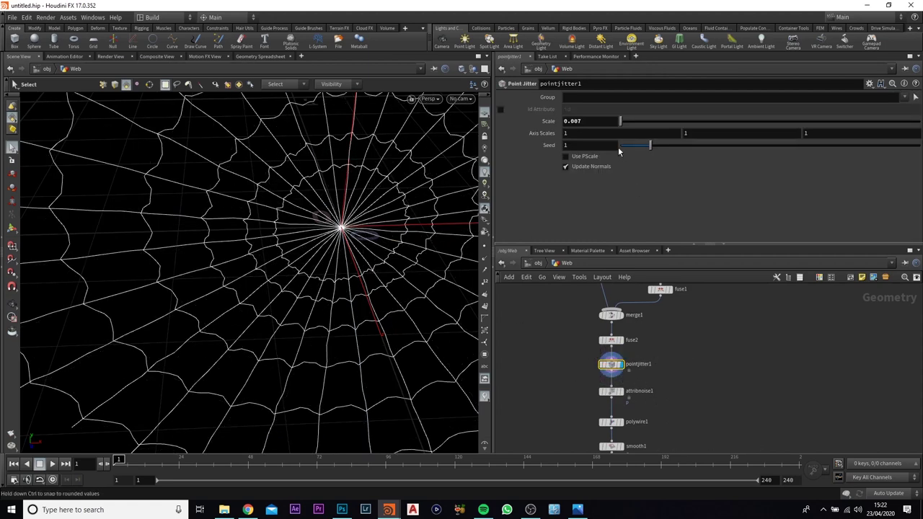
left_click(594, 123)
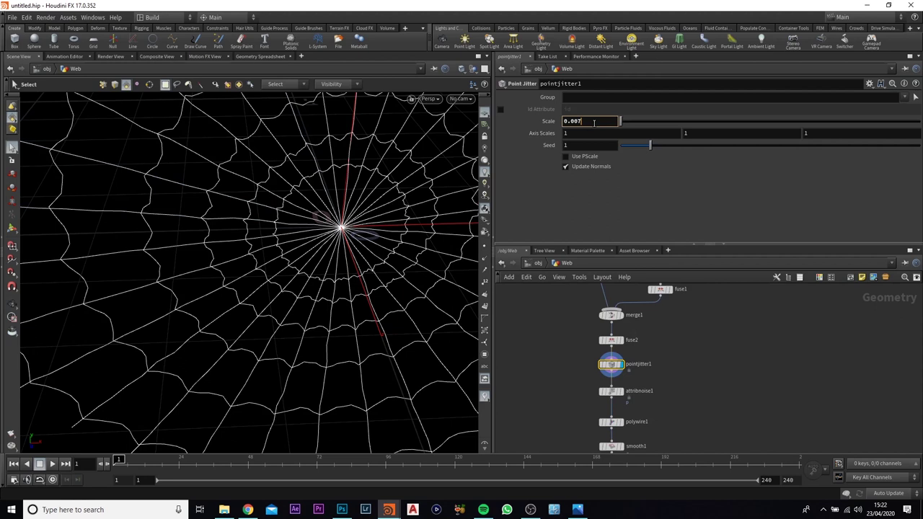
type("5")
key("Return")
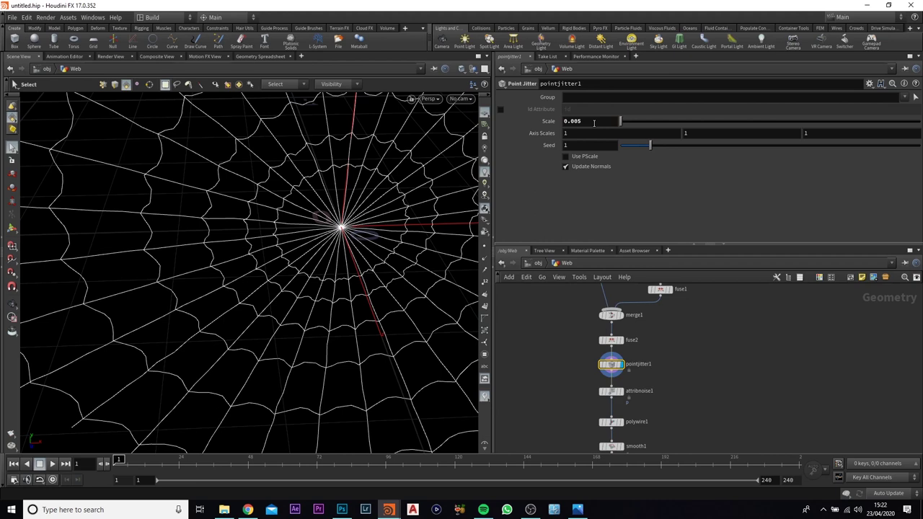
left_click_drag(249, 226, 281, 208, "alt")
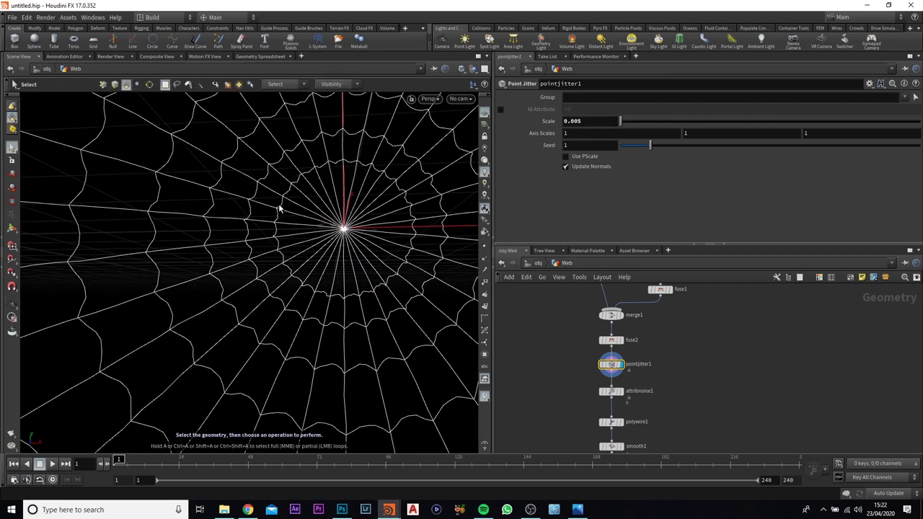
key("Escape")
left_click_drag(280, 243, 349, 259)
Make the Subdivide node the displayed node again and view the whole web from the front.
middle_click_drag(720, 395, 710, 335)
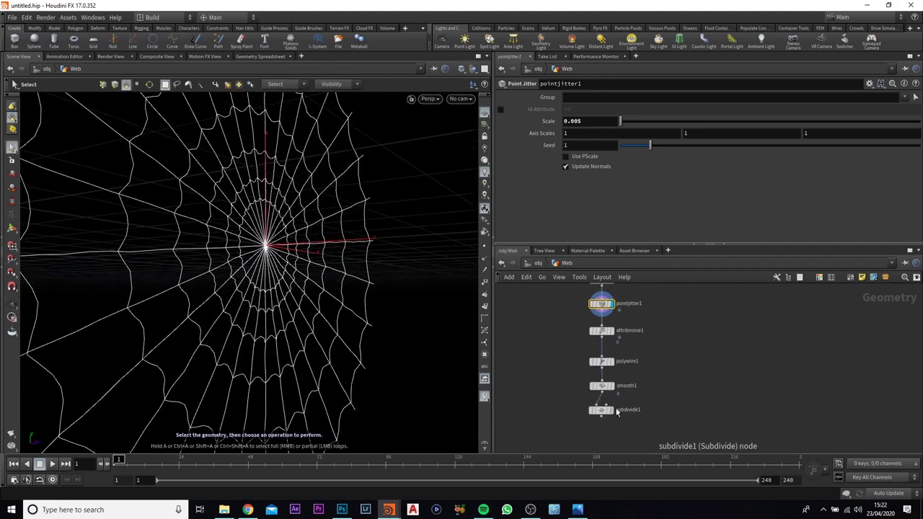
left_click(614, 411)
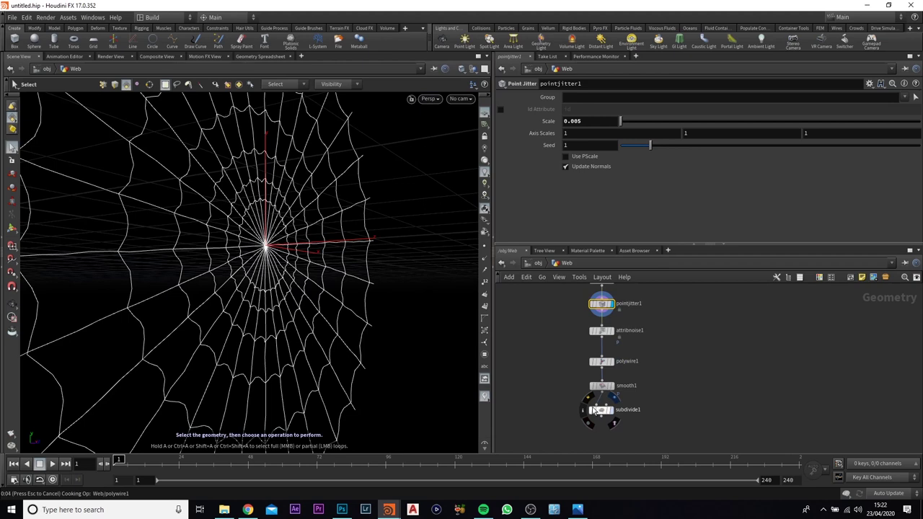
left_click(593, 410)
key("Escape")
left_click_drag(325, 212, 252, 237)
key("s")
Review the web's node chain, from the ring copies through the merge, jitter and noise nodes to the PolyWire.
middle_click_drag(699, 318, 690, 417)
scroll(686, 350, "down", 1)
middle_click_drag(689, 333, 674, 399)
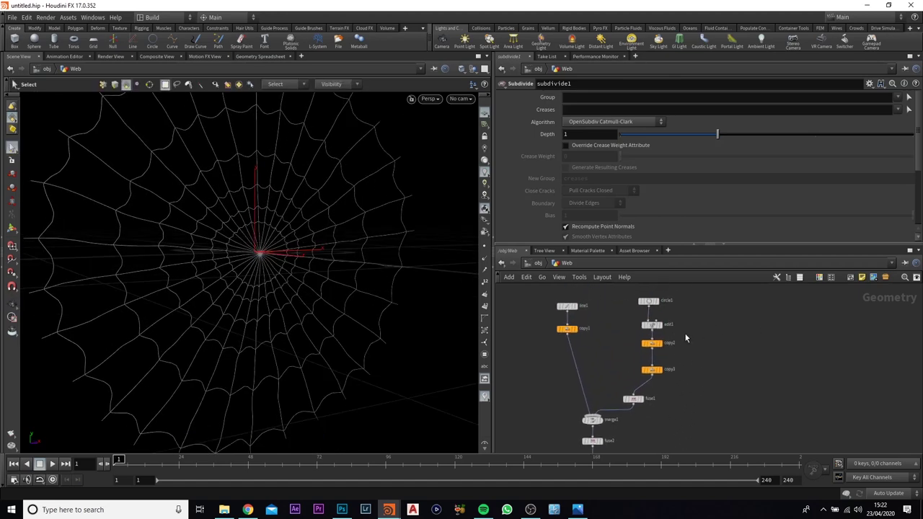
left_click(652, 343)
middle_click_drag(689, 396, 696, 349)
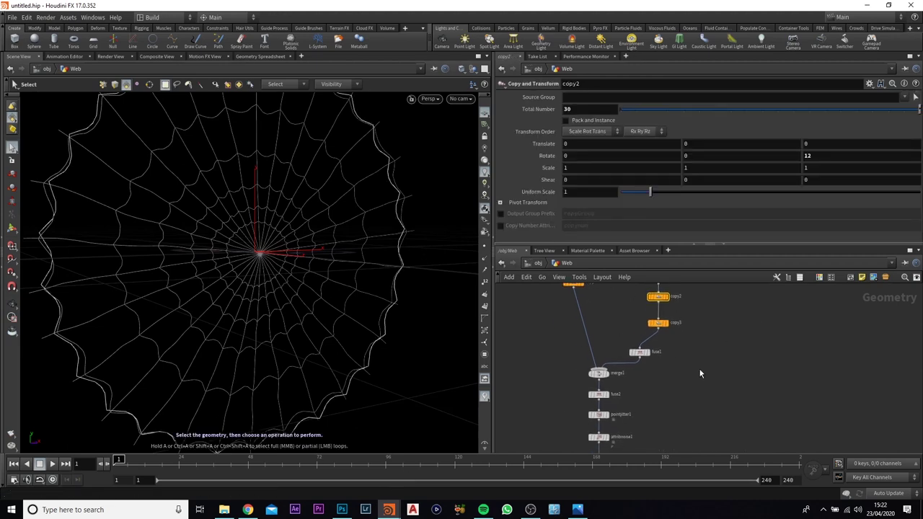
middle_click_drag(641, 380, 658, 340)
left_click_drag(717, 337, 643, 302)
middle_click_drag(715, 365, 710, 330)
left_click_drag(707, 328, 583, 374)
left_click_drag(558, 324, 712, 364)
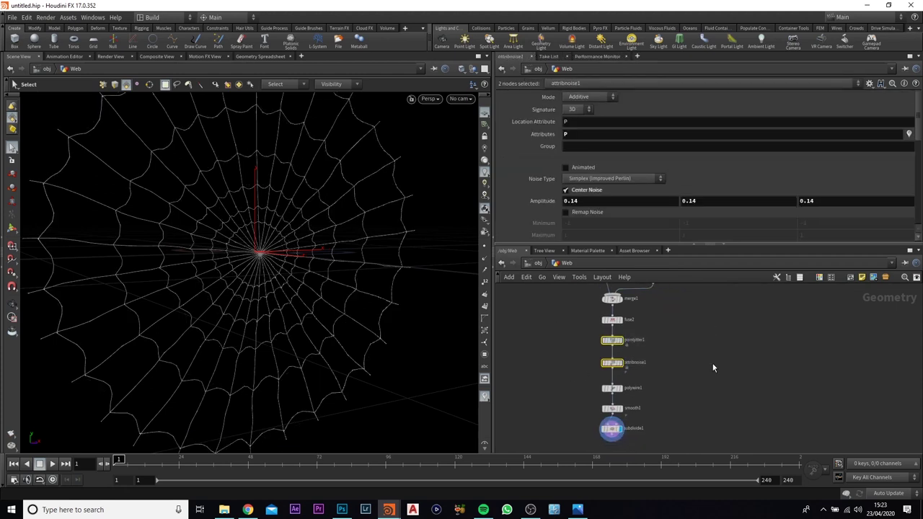
left_click_drag(675, 331, 580, 373)
left_click(611, 389)
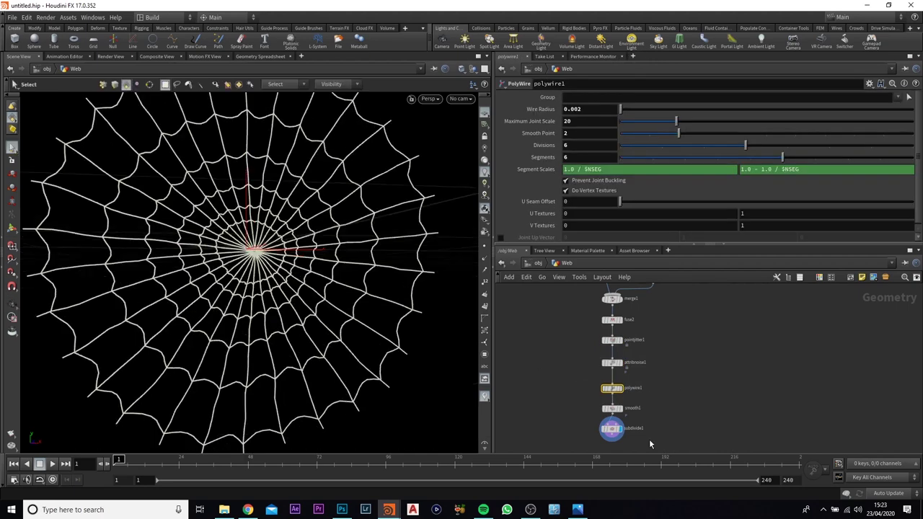
Select the Subdivide node, frame the finished web and widen the viewport.
left_click(612, 429)
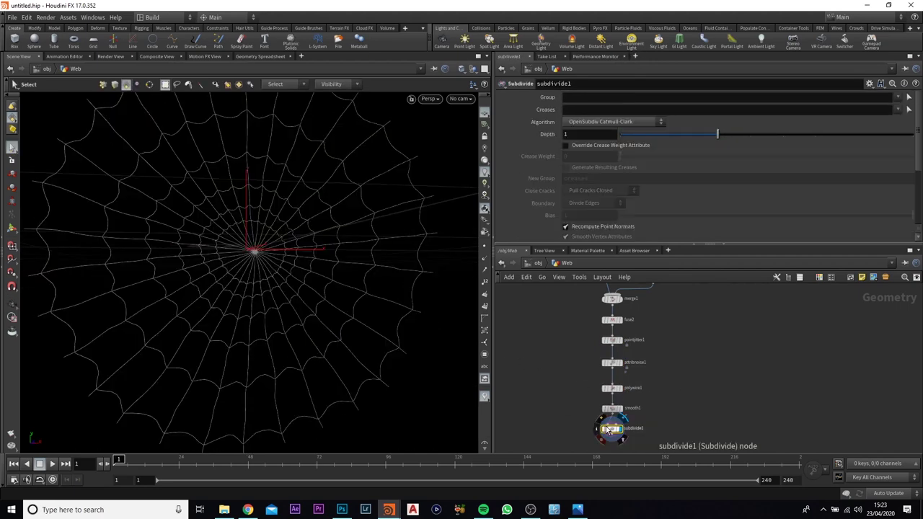
key("Escape")
left_click_drag(280, 179, 336, 214)
mouse_move(283, 240)
left_mouse_down()
mouse_move(269, 214)
mouse_move(301, 241)
left_mouse_up()
left_click_drag(491, 219, 619, 217)
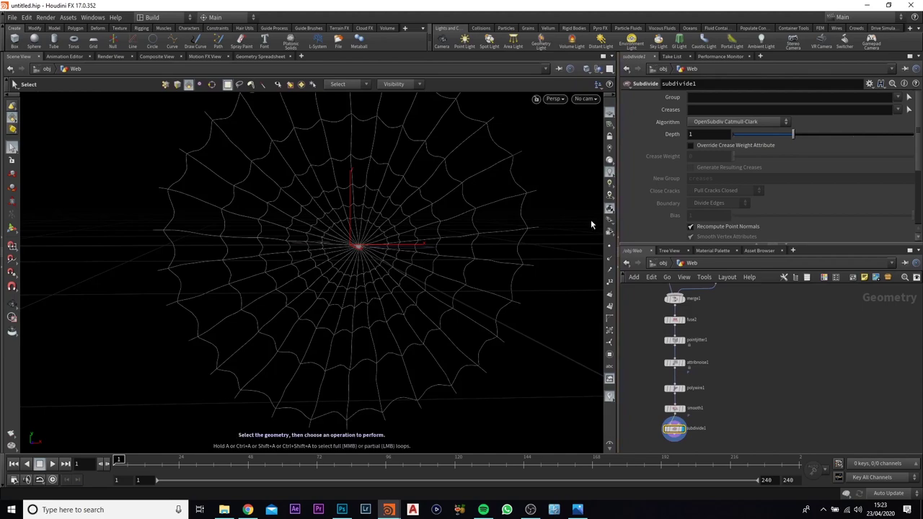